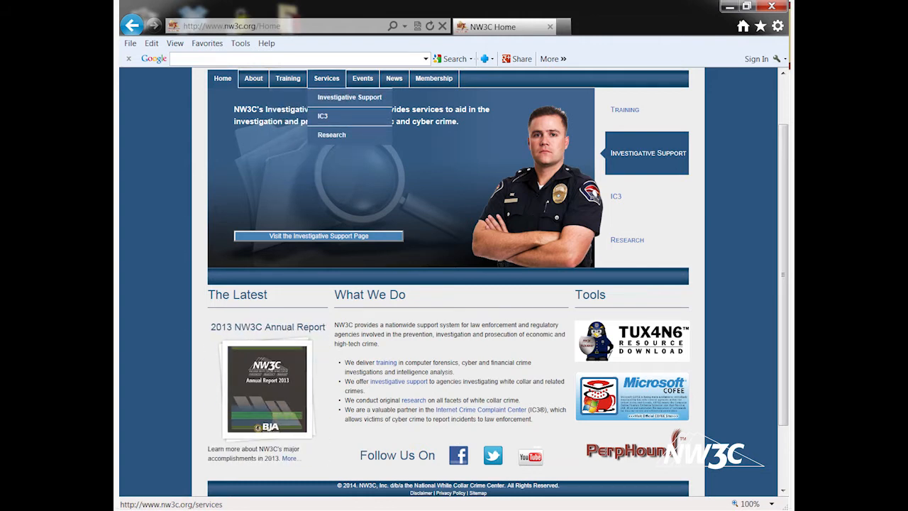
Step: Open the NW3C training page for Computer Crime and look through its list of courses
mouse_move(287, 78)
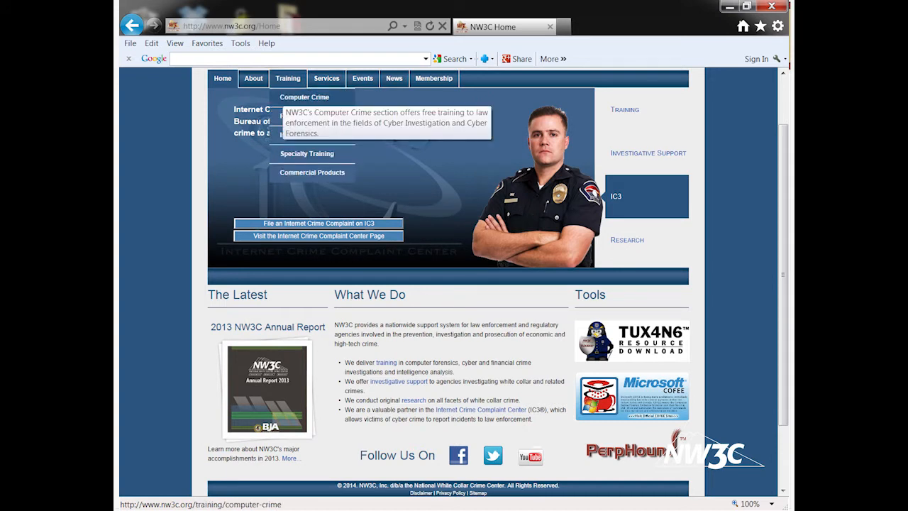
click(304, 97)
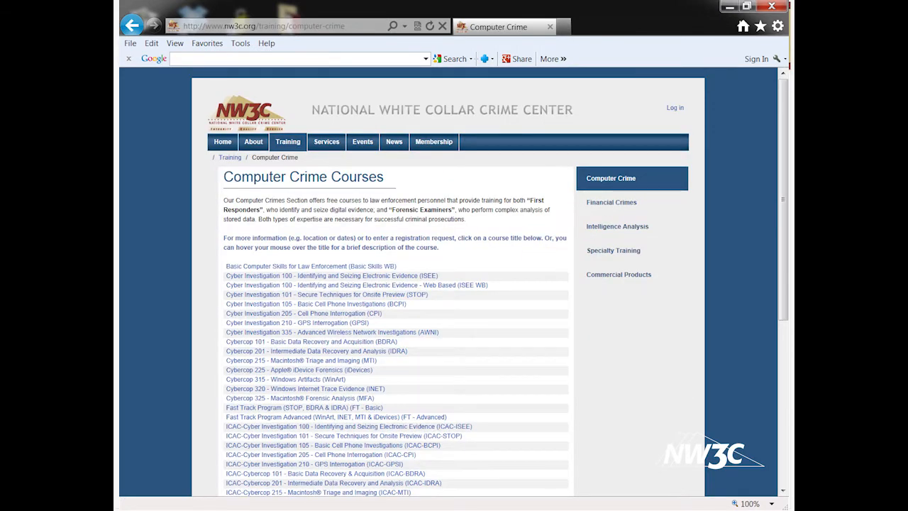
scroll(453, 283, down, 1)
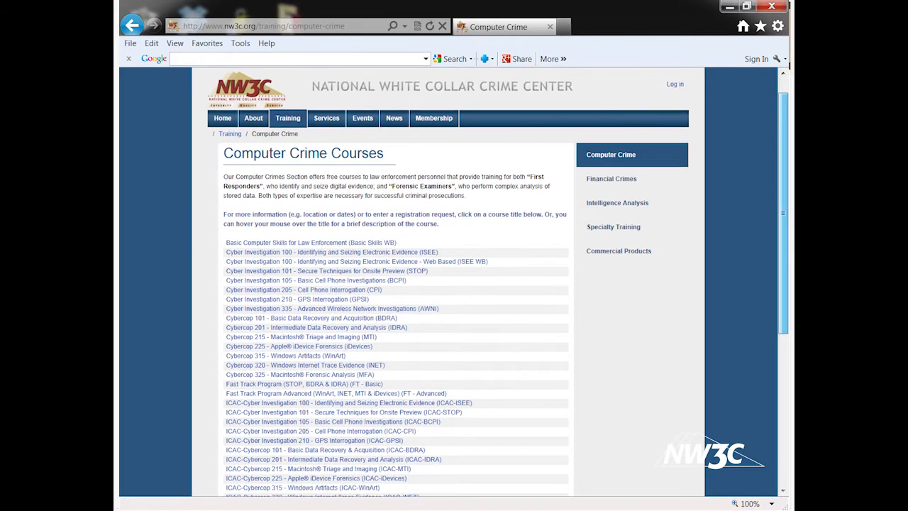
scroll(454, 284, down, 1)
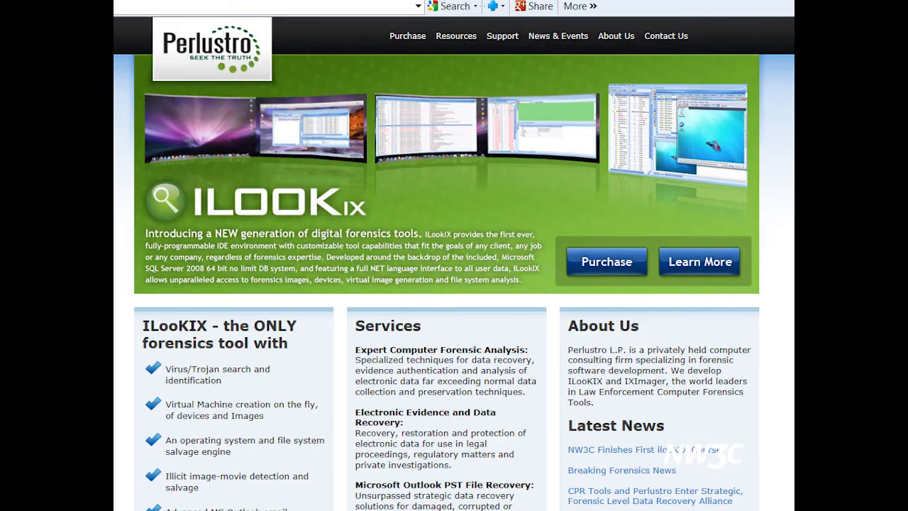
Step: Review the Perlustro home page and its detailed ILookIX product page, plus NW3C's iLooKIX class list
scroll(454, 264, down, 1)
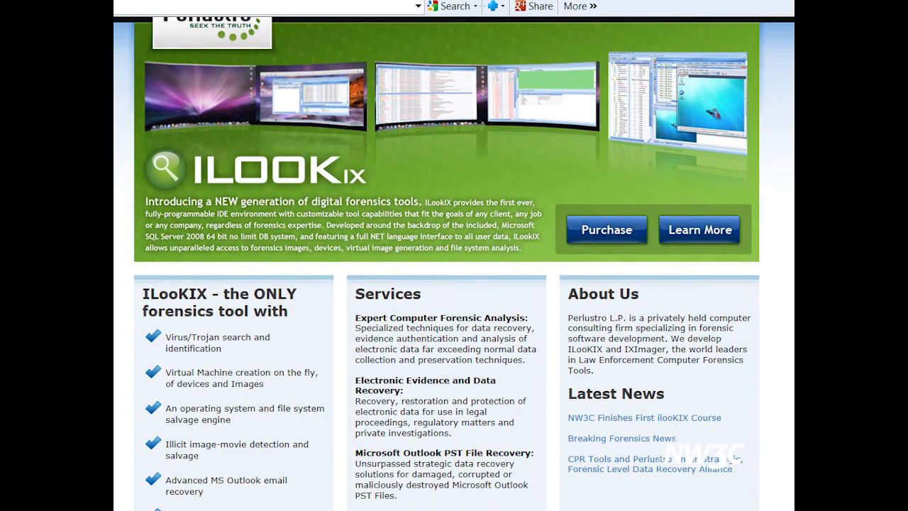
scroll(454, 264, down, 1)
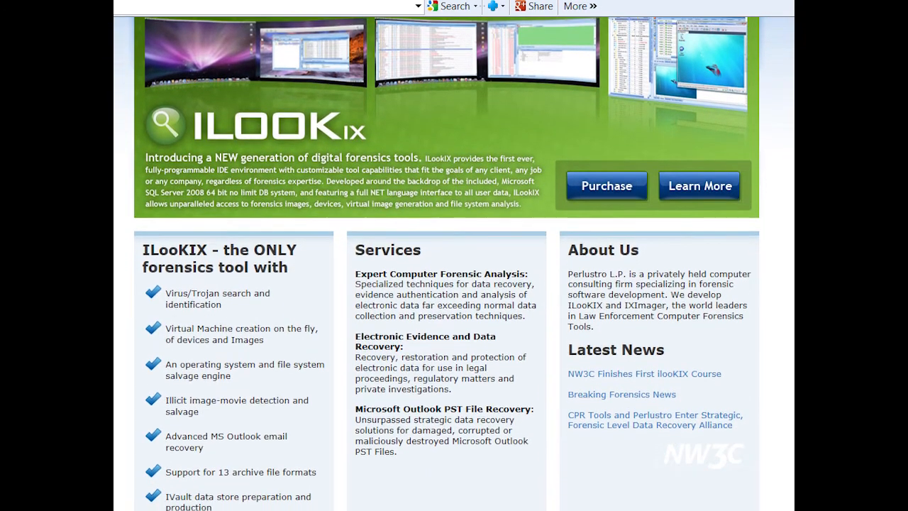
scroll(454, 264, down, 1)
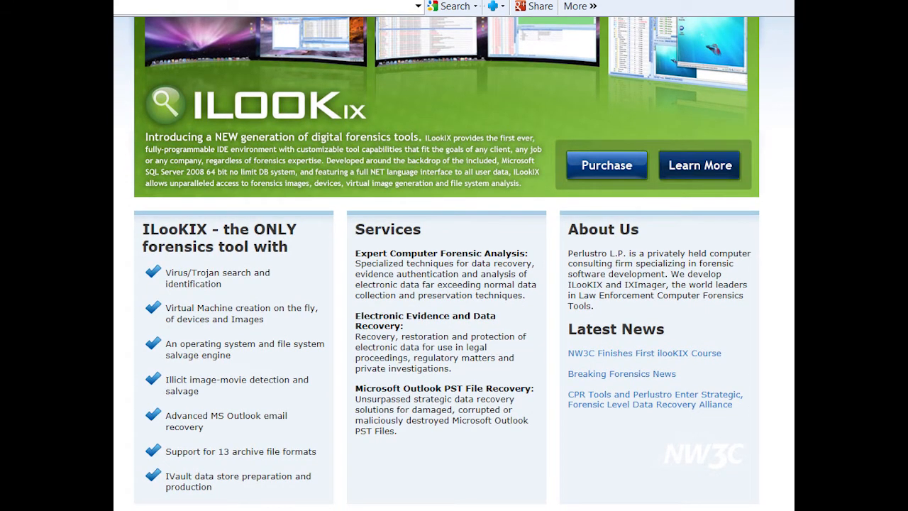
click(699, 166)
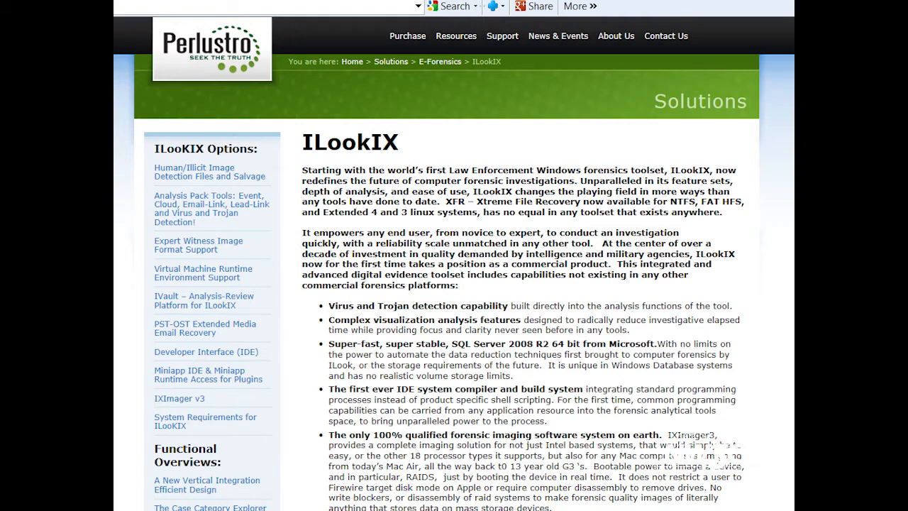
scroll(453, 263, down, 3)
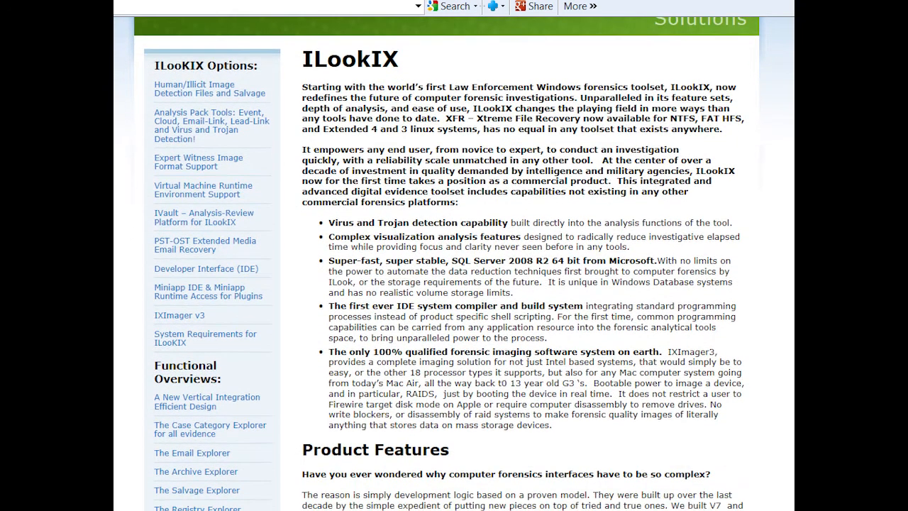
scroll(454, 263, down, 1)
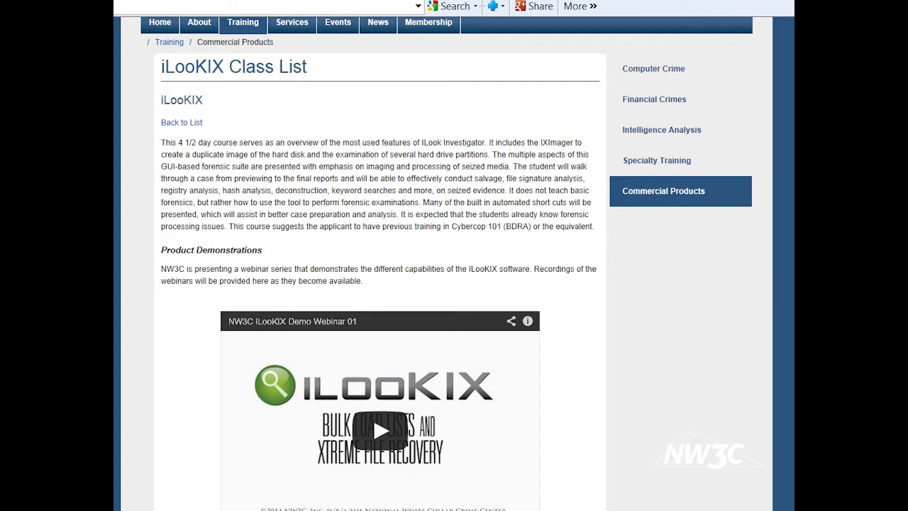
scroll(447, 244, up, 2)
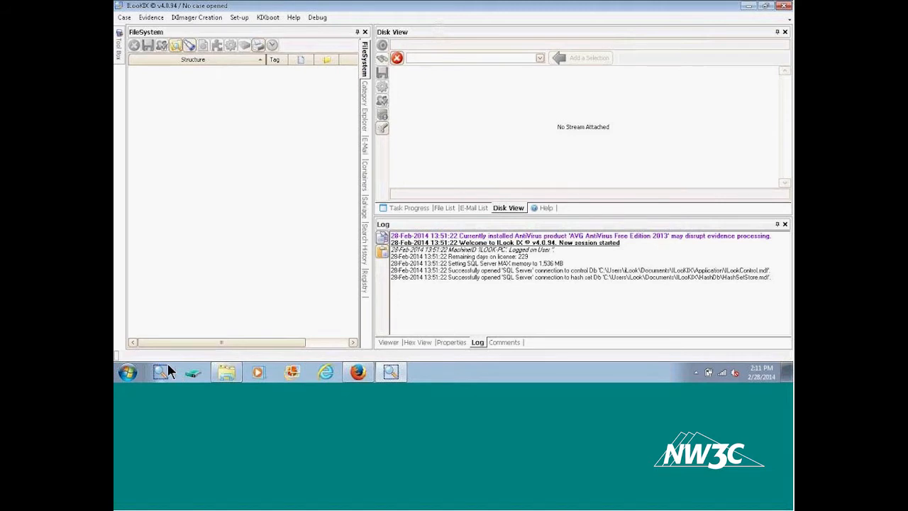
Step: Switch to VHD Attach and set up a new 1999 GB, dynamically expanding virtual disk in VHD format
click(193, 372)
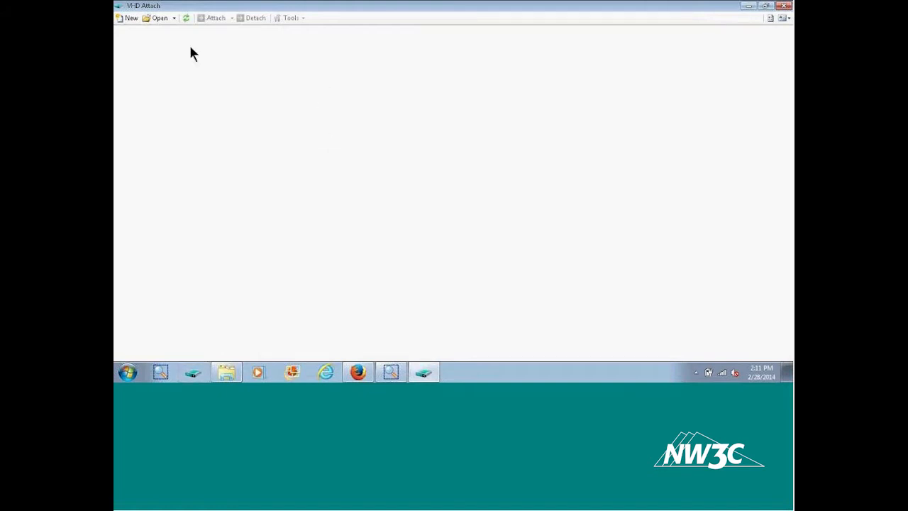
click(132, 19)
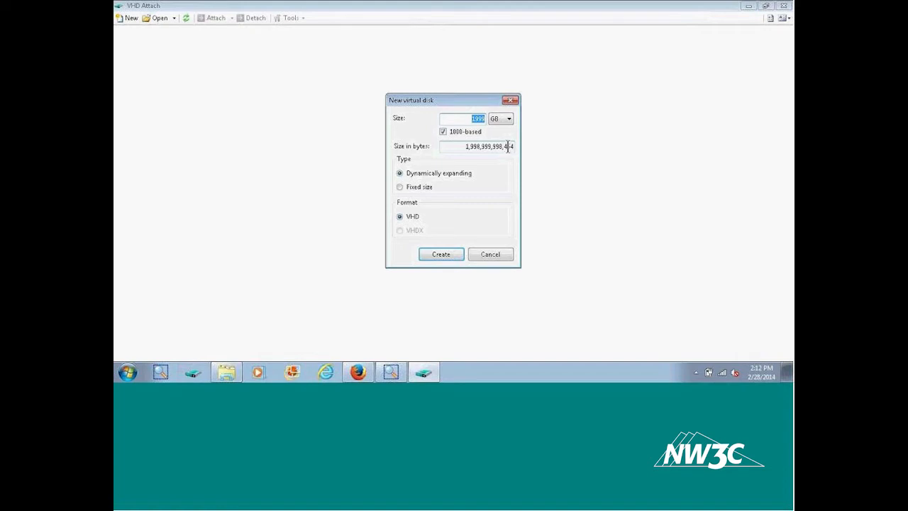
click(457, 172)
click(458, 248)
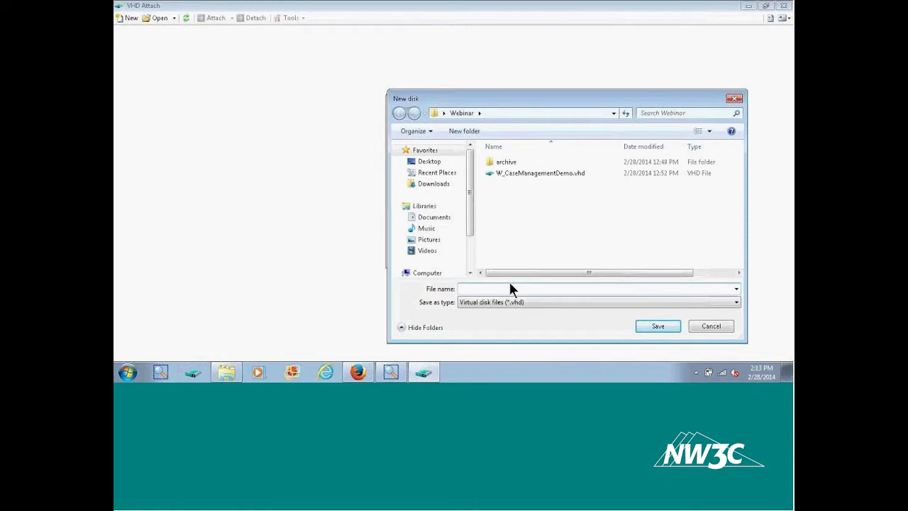
Step: Save the virtual disk as V_CaseMangementDemo in the Webinar folder, agreeing to a maximum size beyond the free space
text(V_)
text(CaseMangementDemo)
click(656, 326)
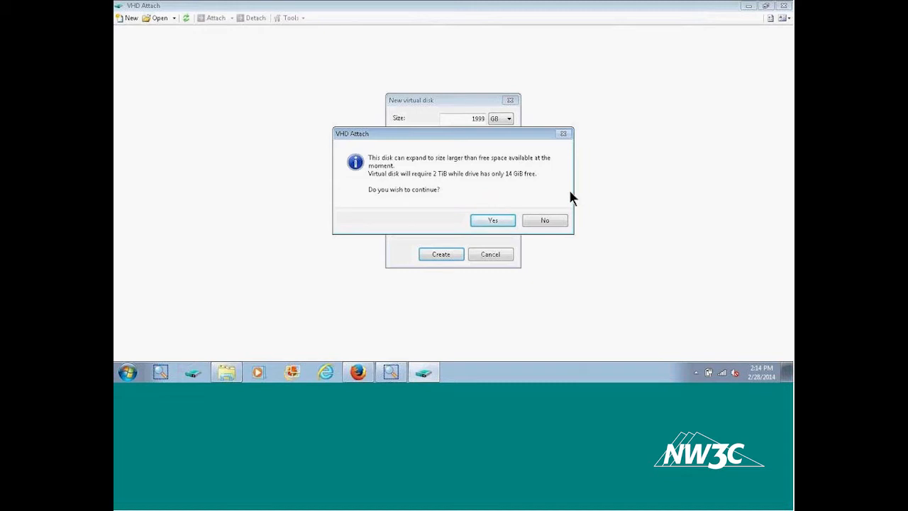
drag(410, 138, 573, 141)
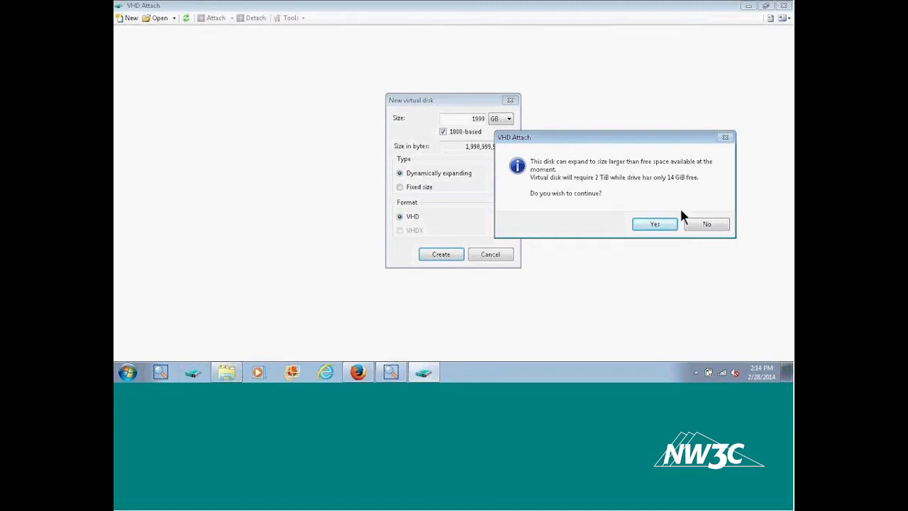
click(655, 223)
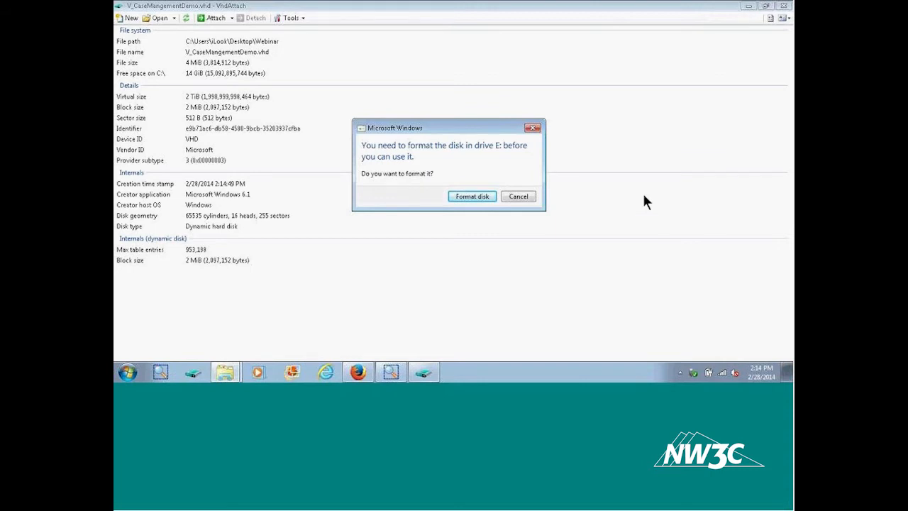
Step: Quick-format the new disk as NTFS with 4096-byte allocation units and the volume label V_CaseMangementDemo
click(484, 195)
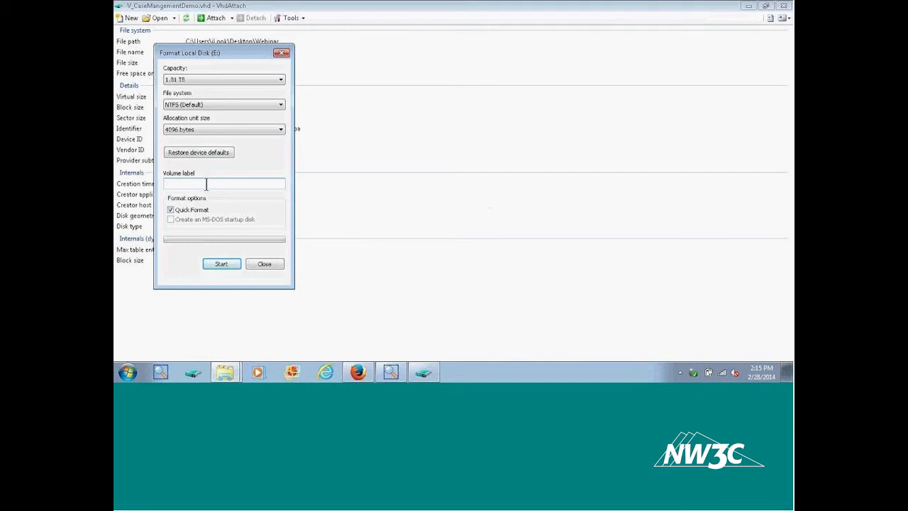
text(V_CaseMangementDemo)
click(223, 264)
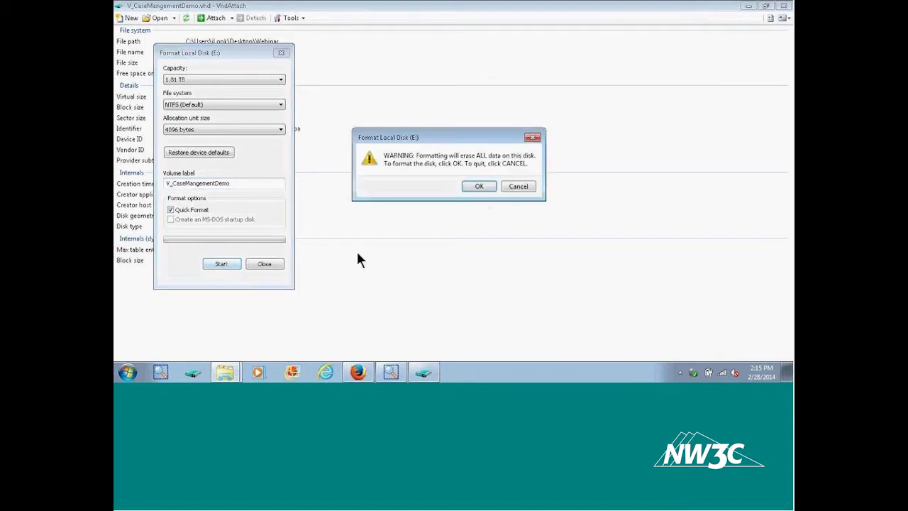
click(479, 186)
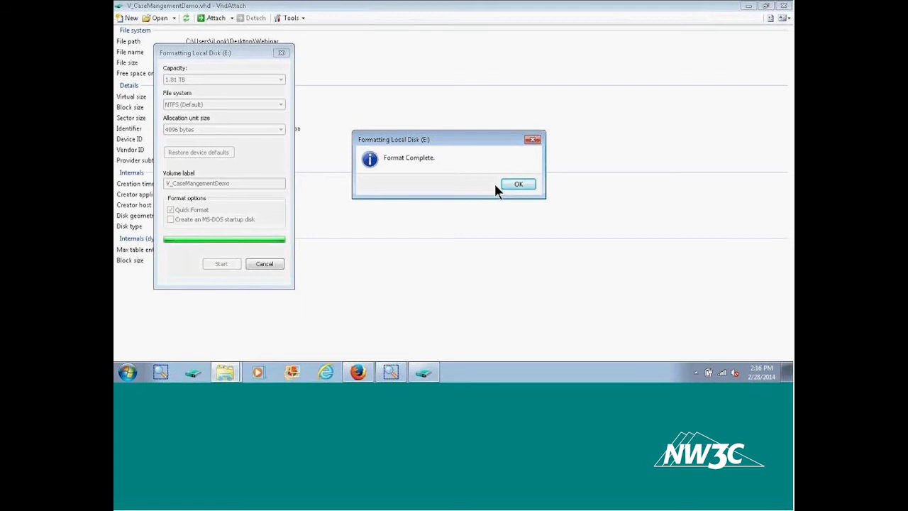
click(517, 183)
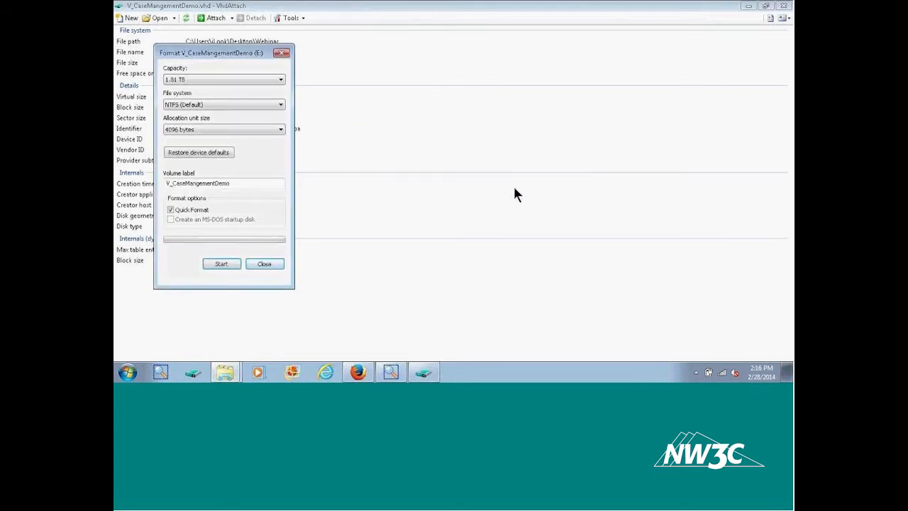
click(263, 264)
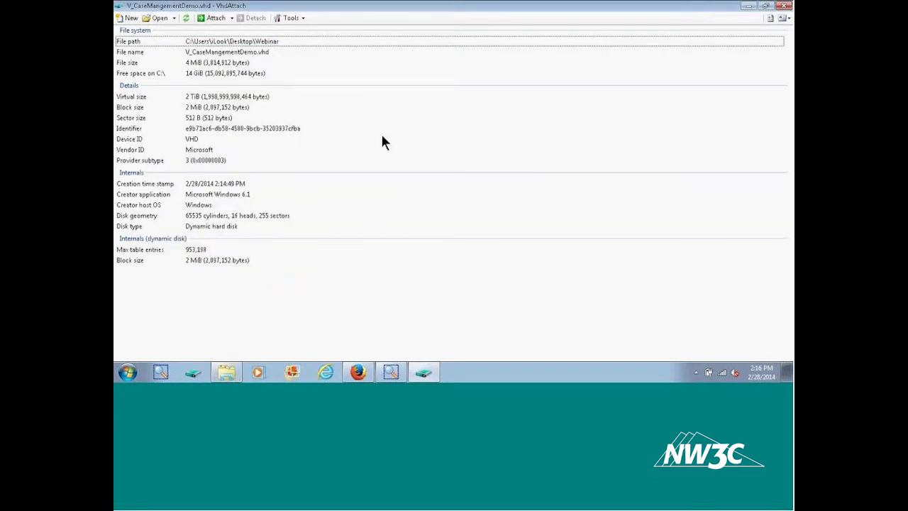
Step: Try to attach the V_CaseMangementDemo.vhd virtual disk
click(220, 20)
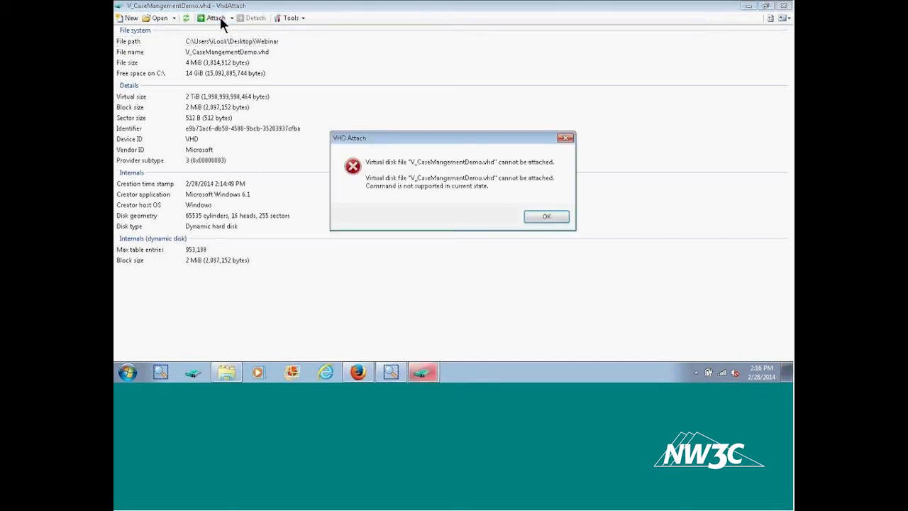
click(544, 217)
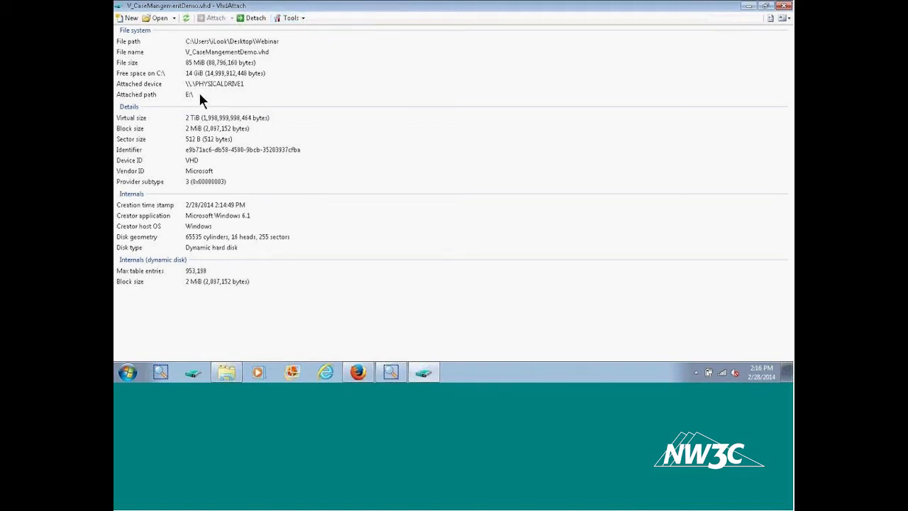
key(ctrl)
key(ctrl)
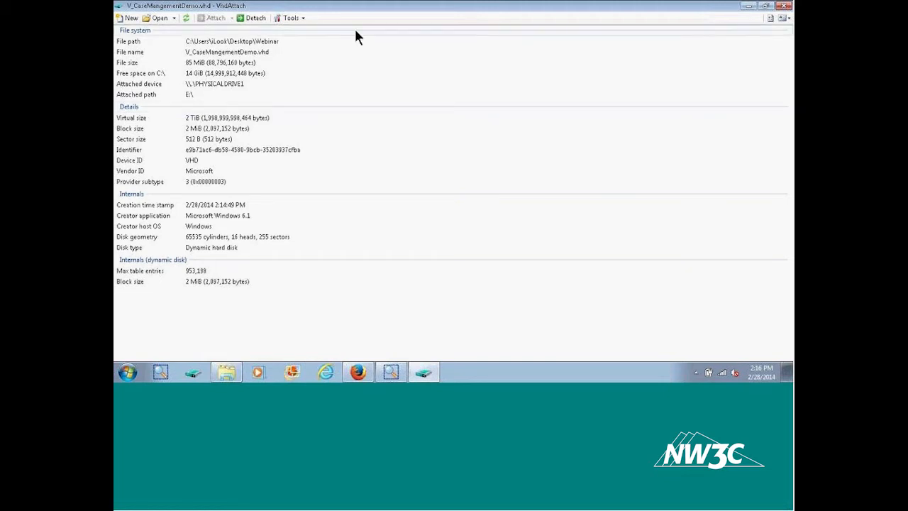
Step: Change the attached virtual disk's drive letter to V:
click(303, 20)
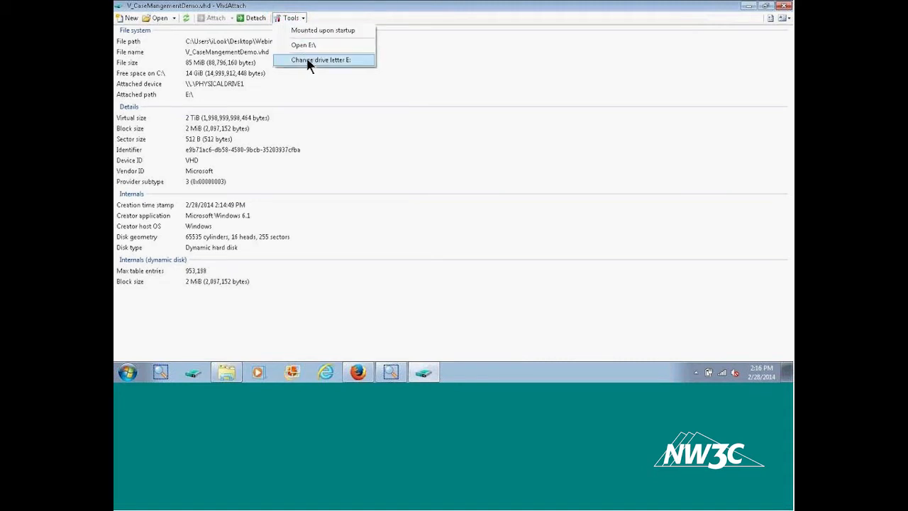
click(344, 61)
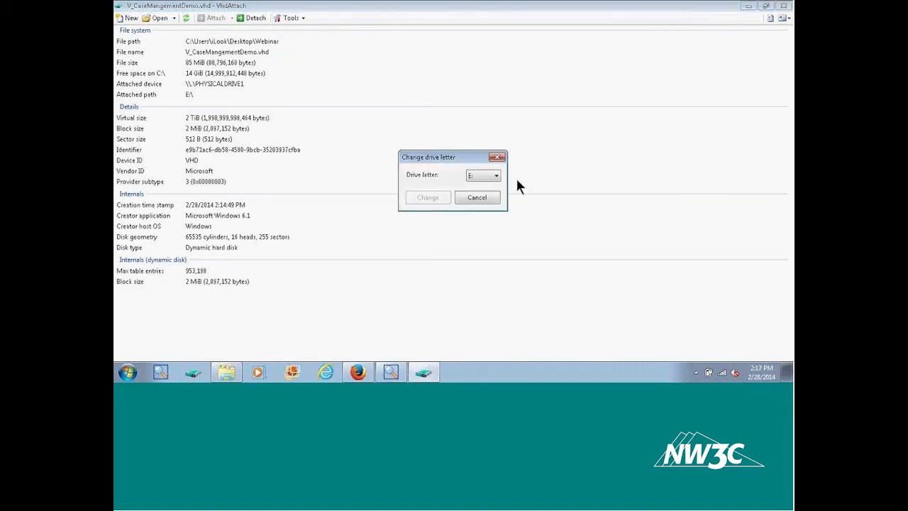
click(492, 176)
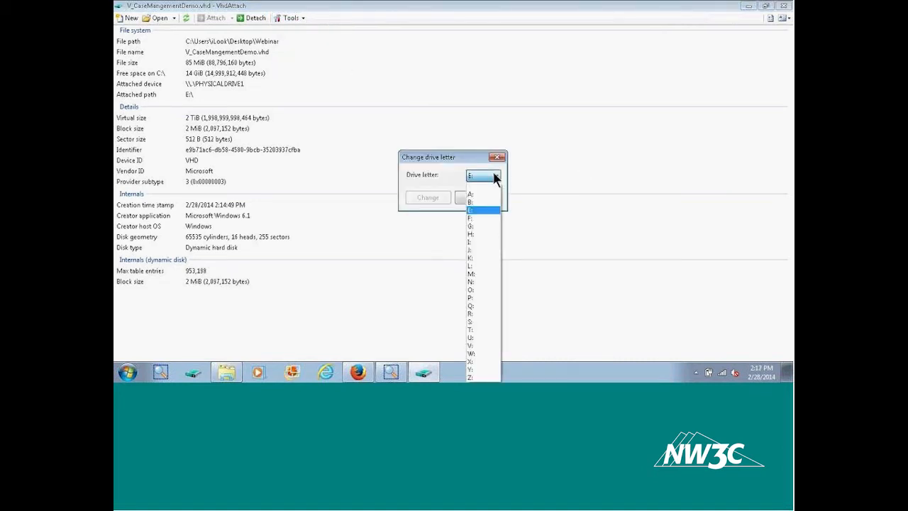
click(484, 346)
click(431, 198)
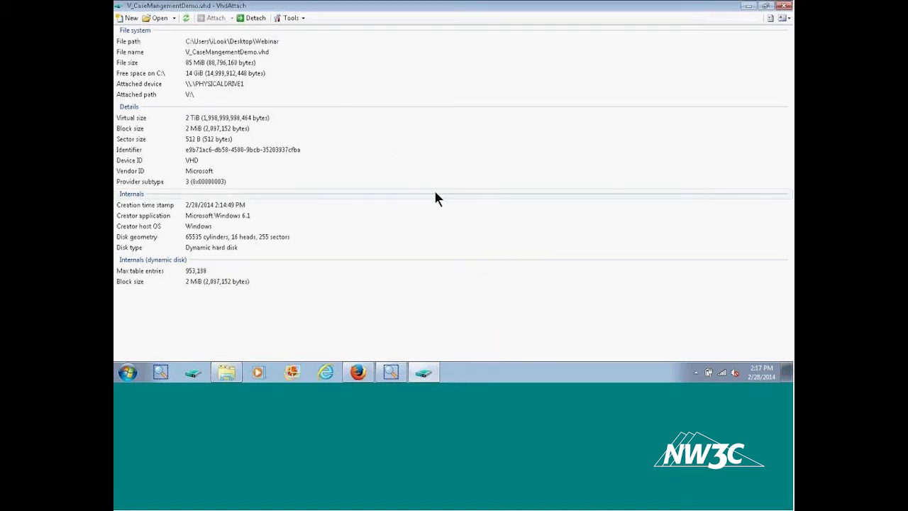
Step: Toggle the Mounted upon startup option for the V_CaseMangementDemo virtual disk
click(301, 18)
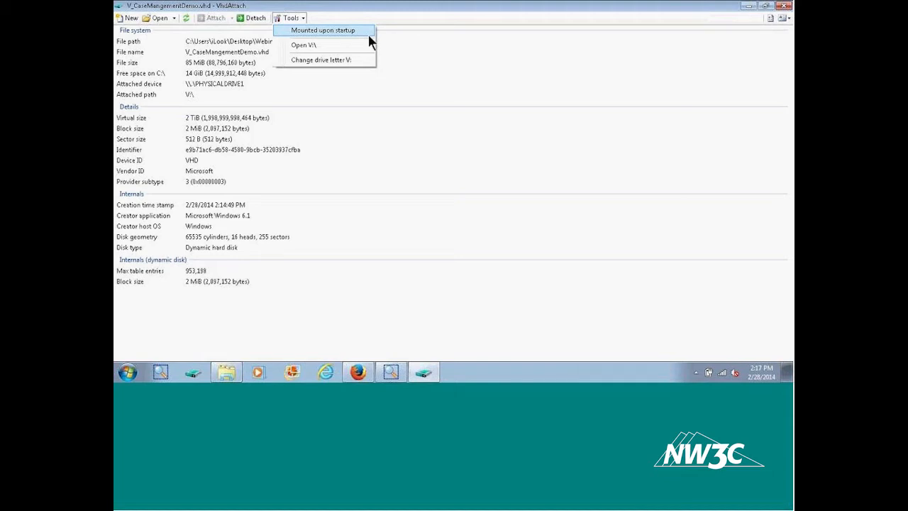
click(285, 29)
click(304, 19)
click(342, 31)
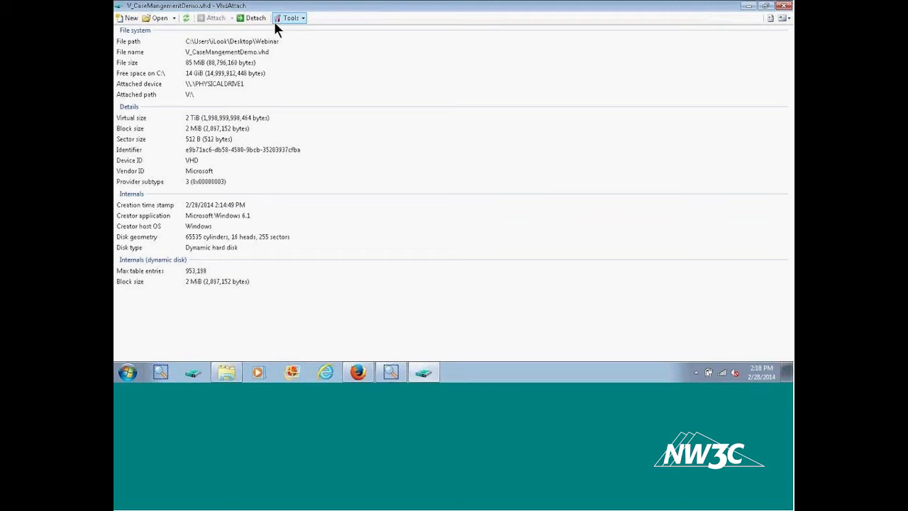
Step: In Windows Explorer, disable content indexing for the V_CaseMangementDemo (V:) drive, including its subfolders and files
click(193, 90)
key(super+e)
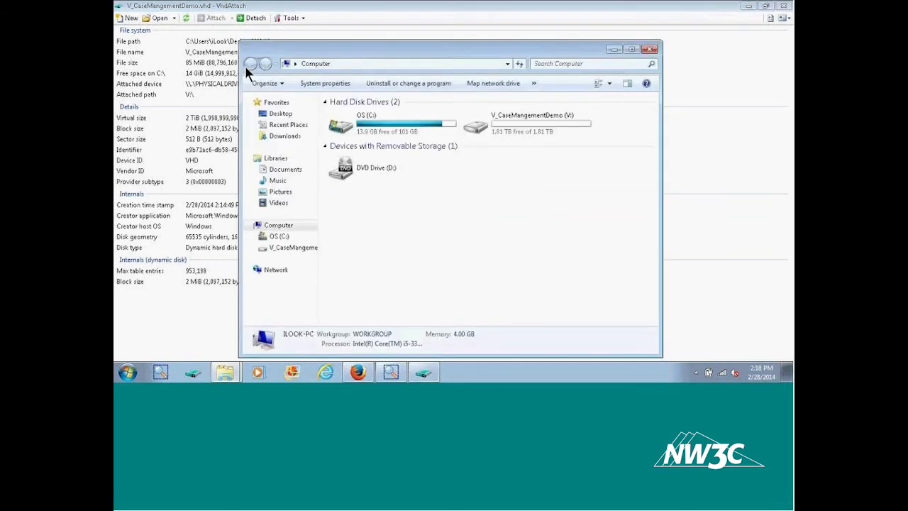
drag(389, 44, 395, 24)
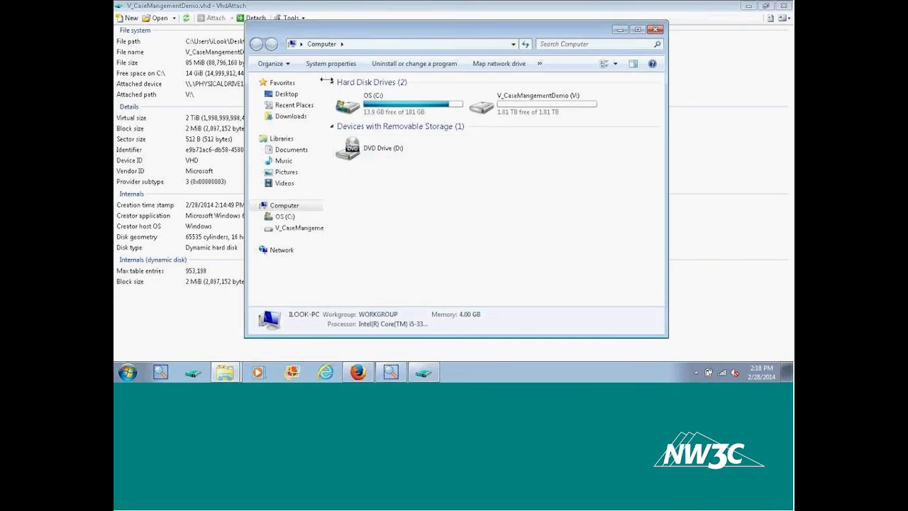
drag(324, 178, 362, 186)
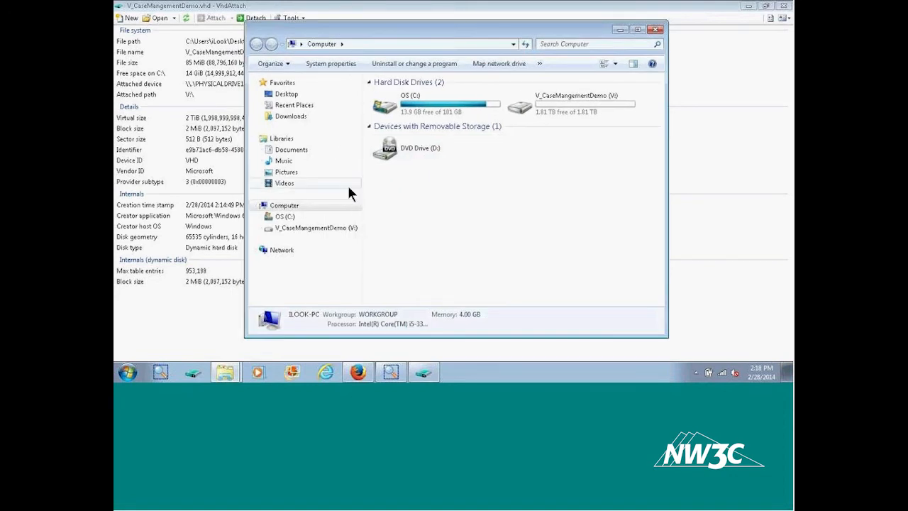
right_click(298, 233)
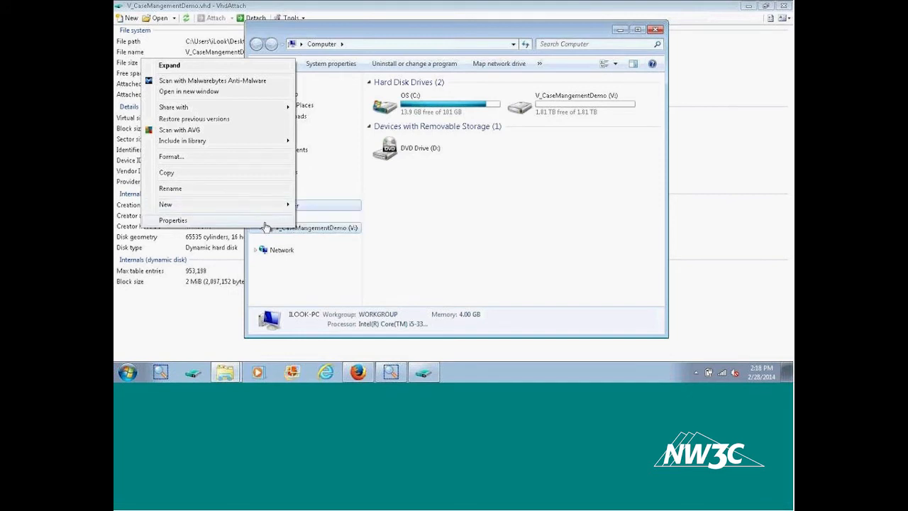
click(264, 222)
drag(354, 100, 402, 43)
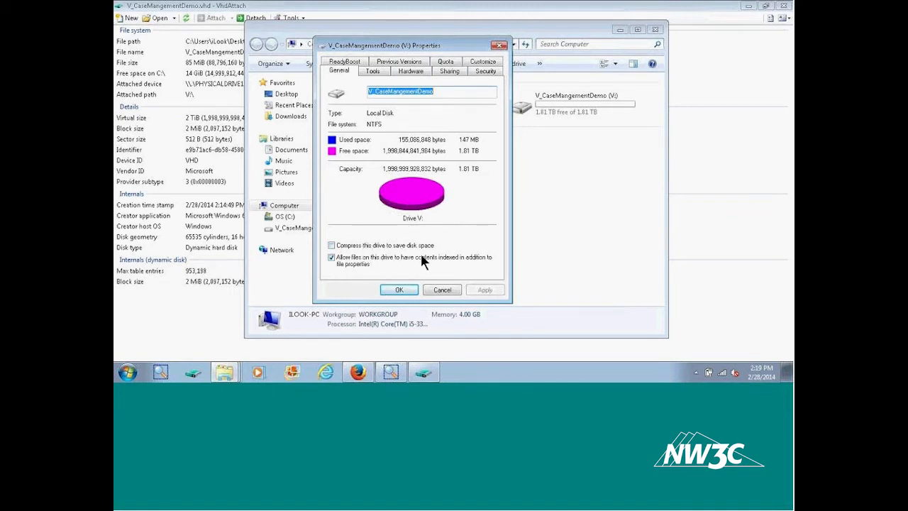
click(331, 257)
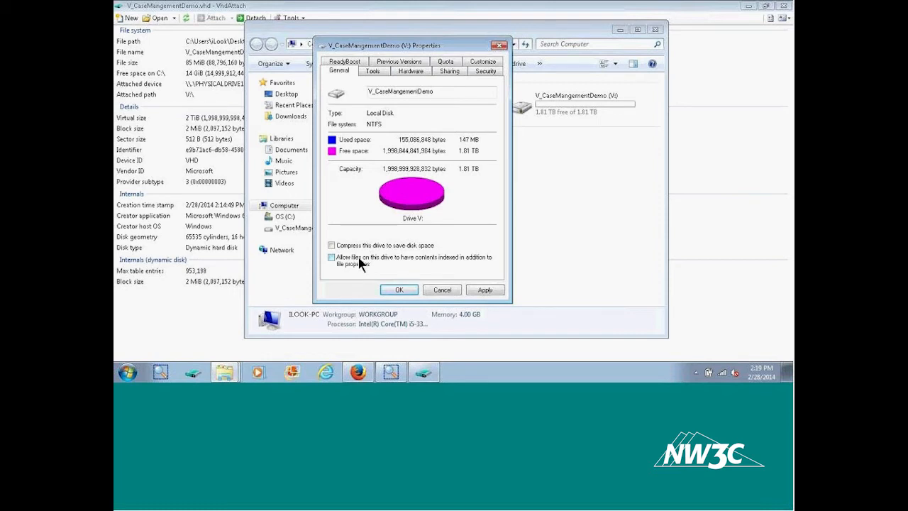
click(488, 291)
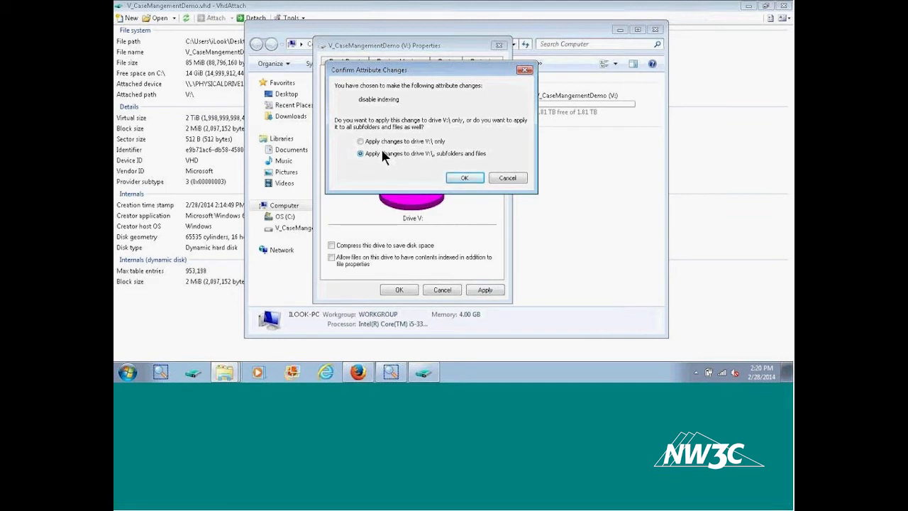
click(461, 178)
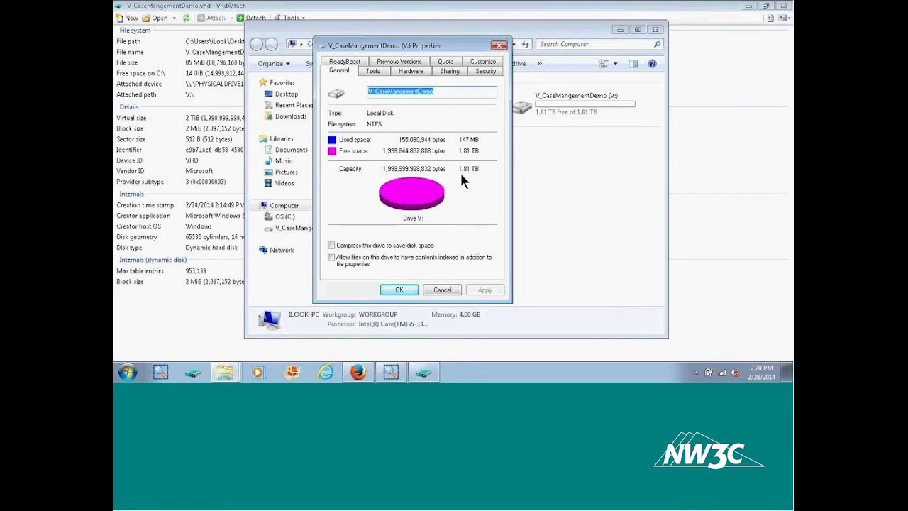
Step: Grant the Users group Full control in the security permissions of drive V:
click(481, 72)
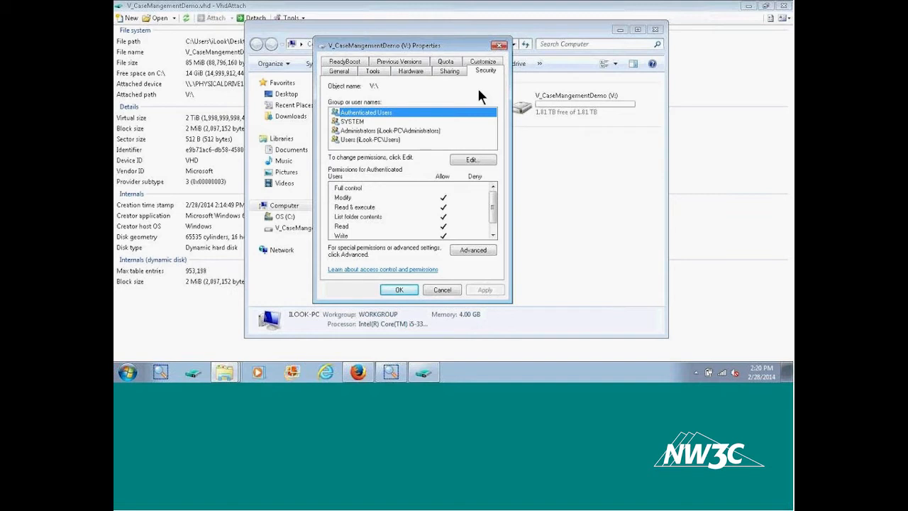
click(387, 137)
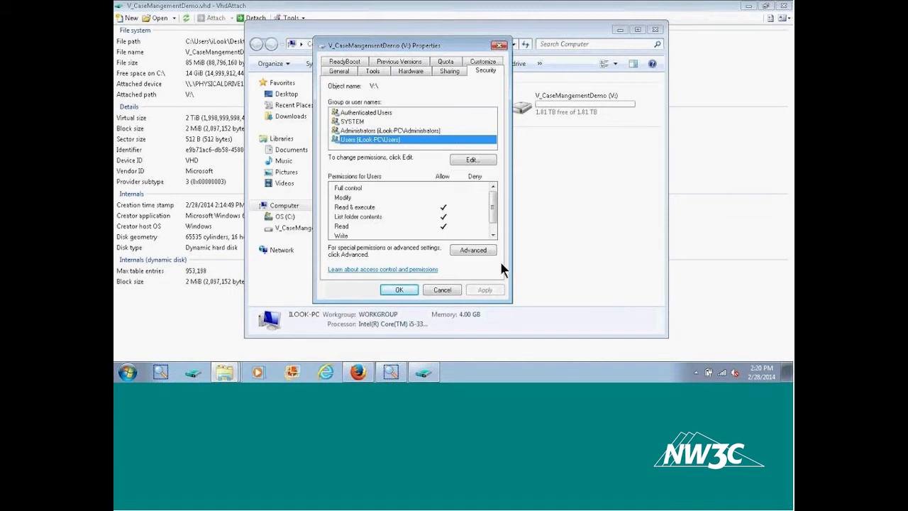
click(460, 159)
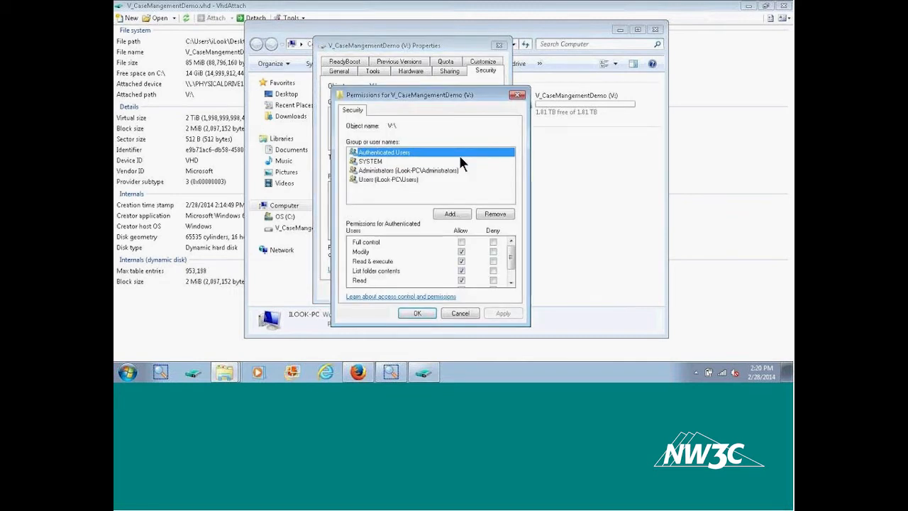
click(386, 179)
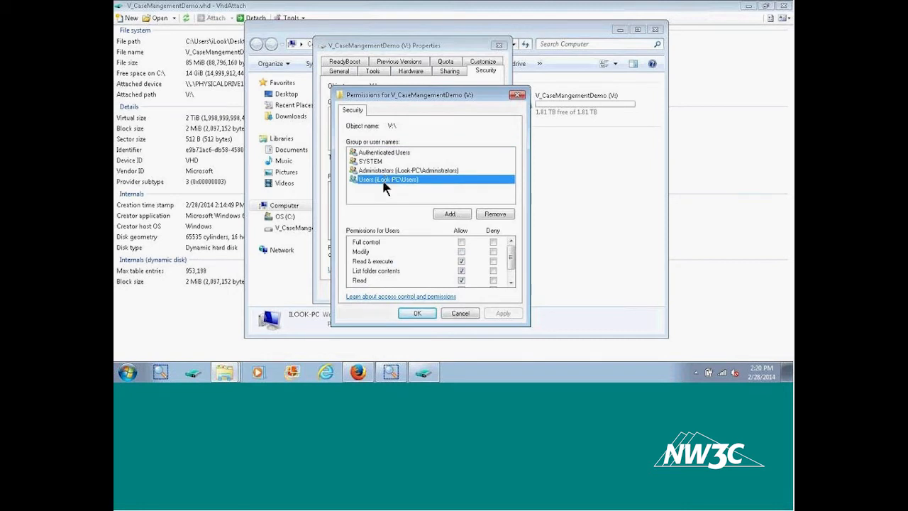
click(462, 242)
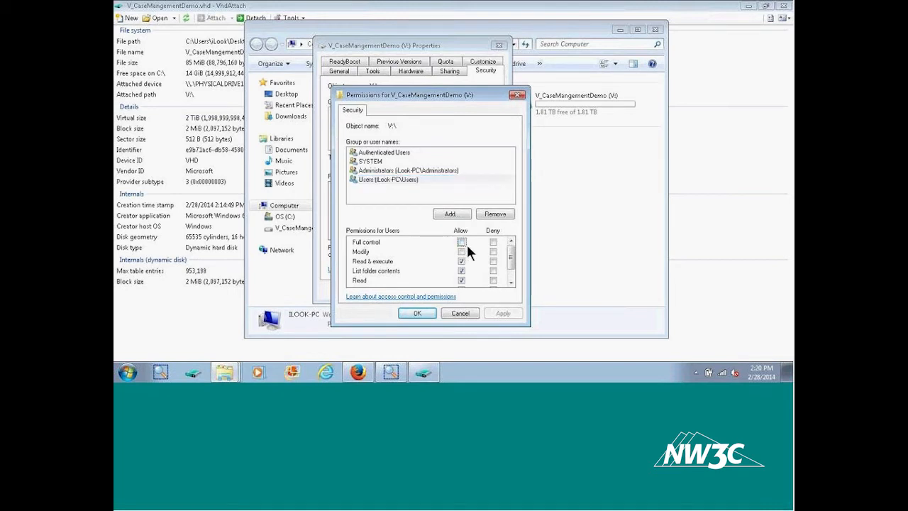
click(462, 242)
click(504, 313)
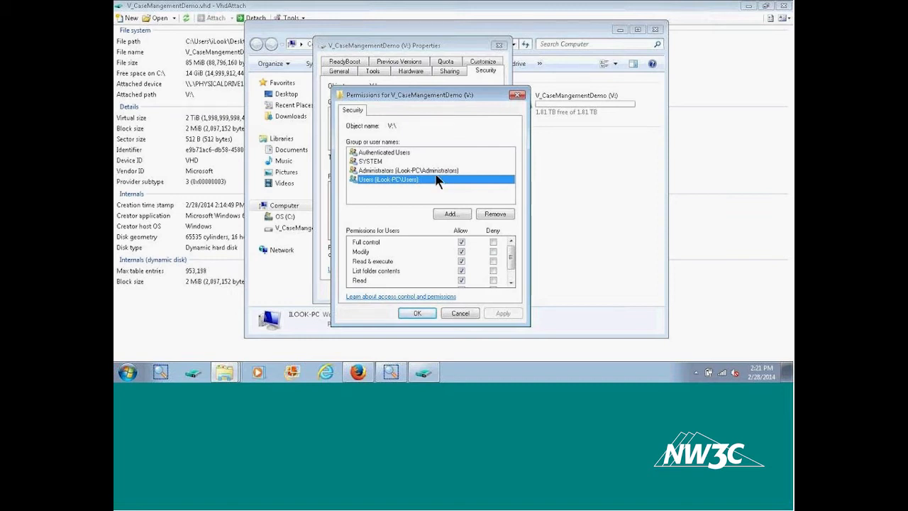
Step: Remove Authenticated Users from drive V:'s permissions and add the group back by looking up the name auth
click(401, 151)
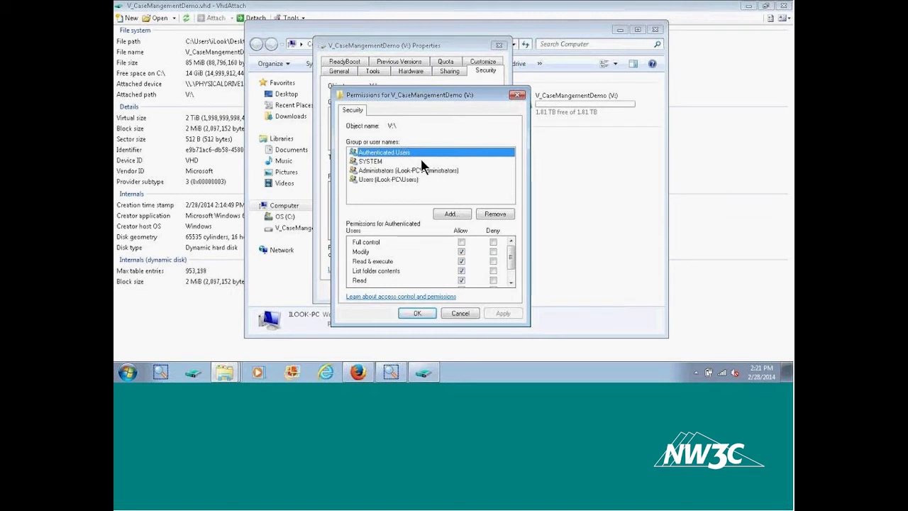
click(494, 214)
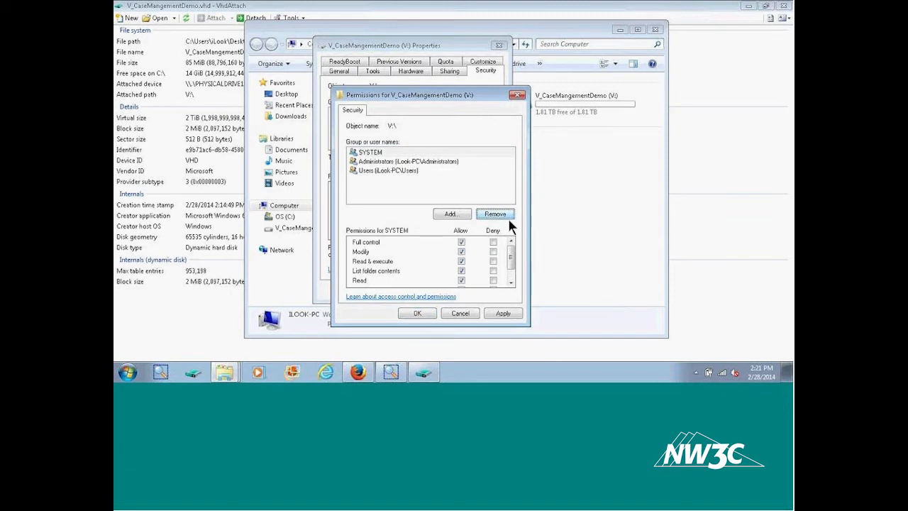
click(453, 213)
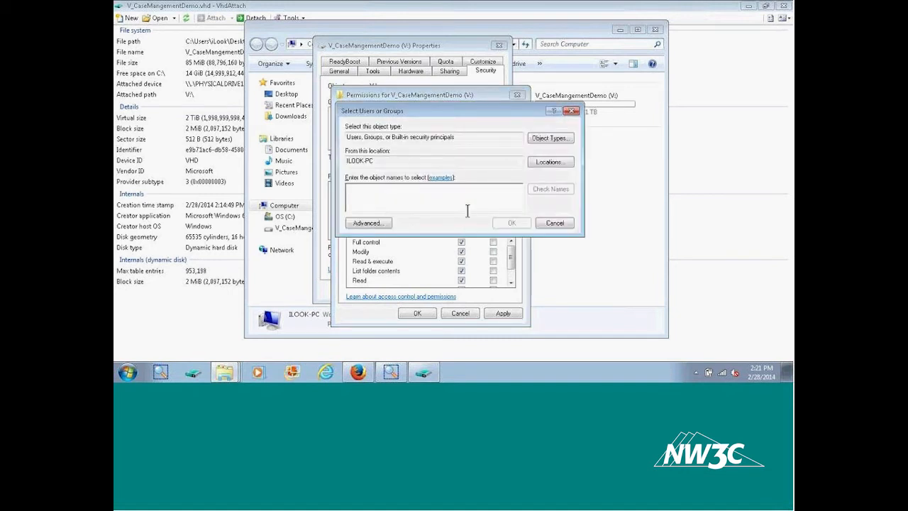
click(467, 210)
click(362, 197)
click(363, 198)
text(auth)
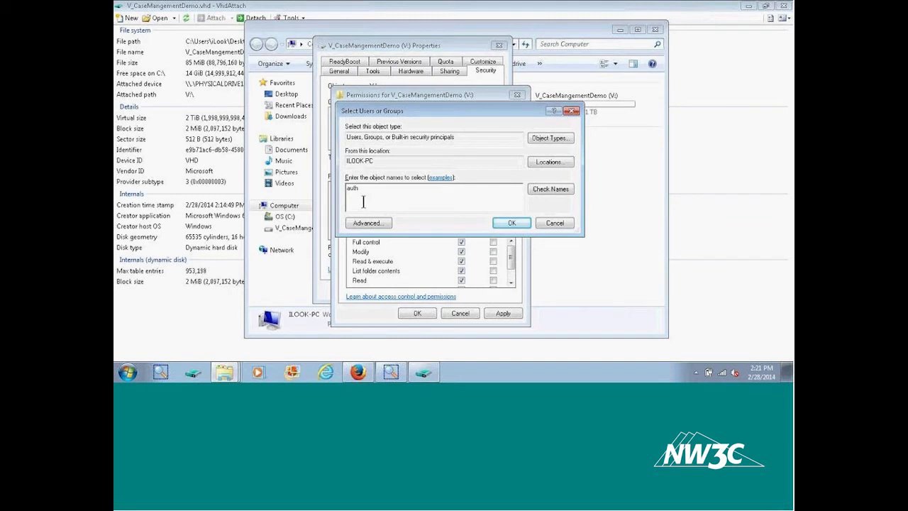
click(560, 188)
click(514, 222)
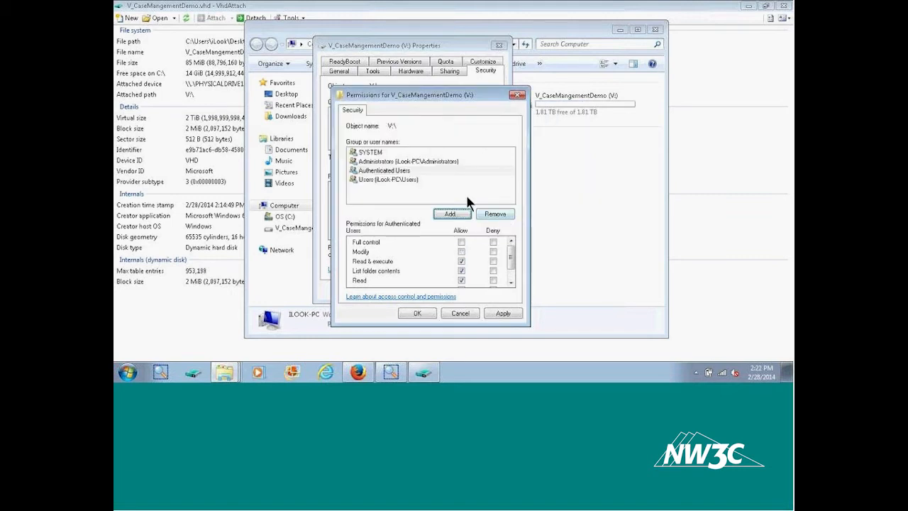
Step: Grant Authenticated Users Full control of drive V:, then close the drive's properties and the Explorer window
click(402, 172)
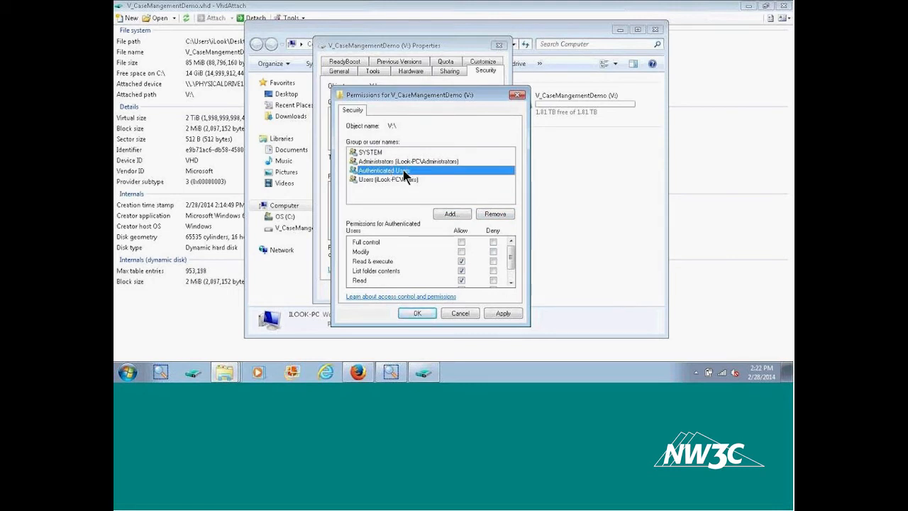
click(462, 242)
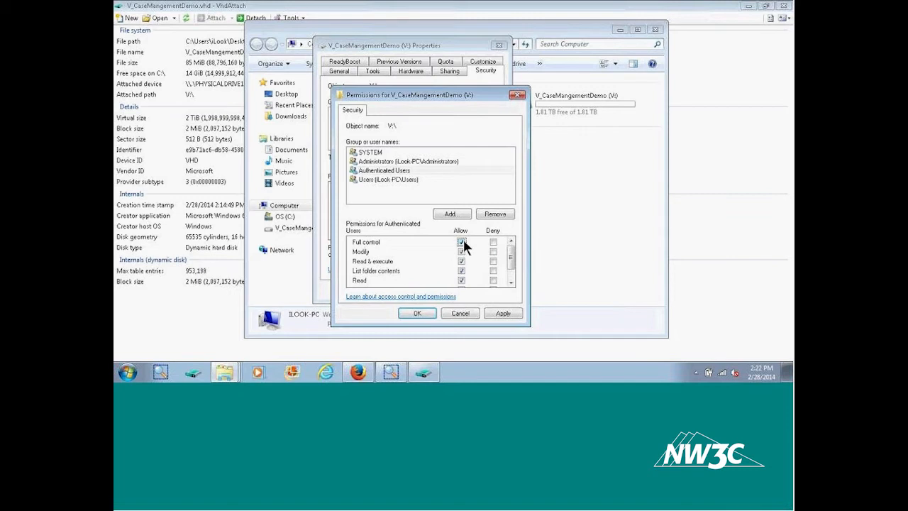
click(503, 312)
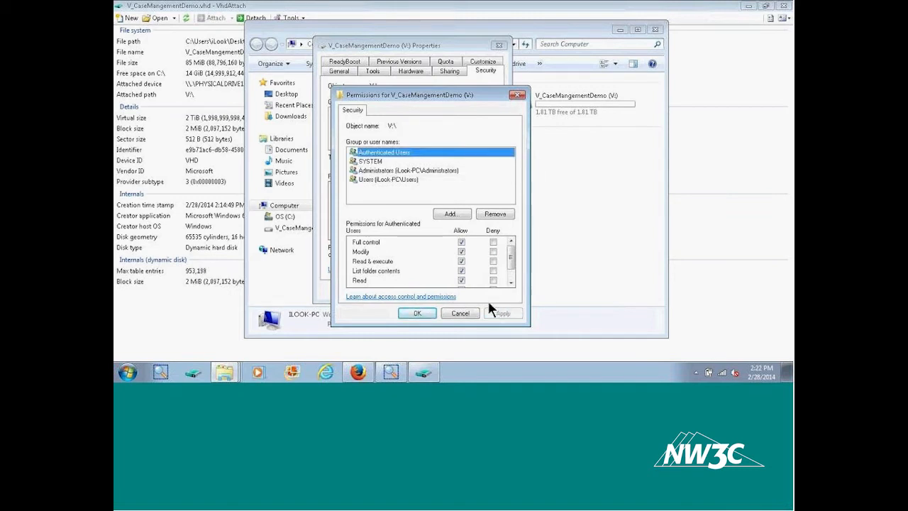
click(418, 313)
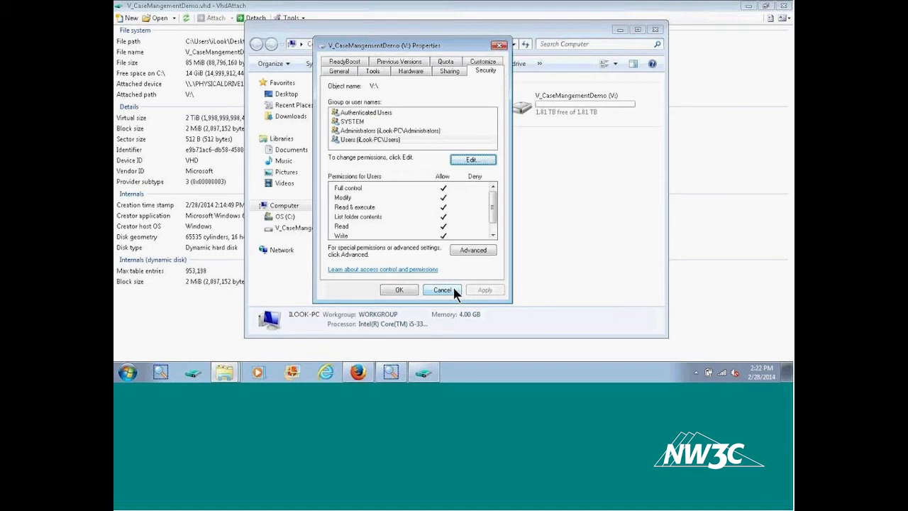
click(412, 291)
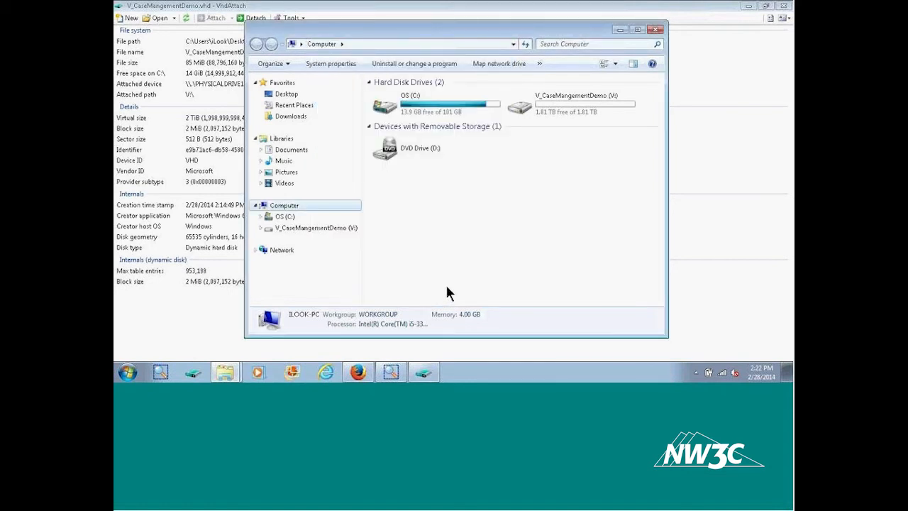
click(655, 30)
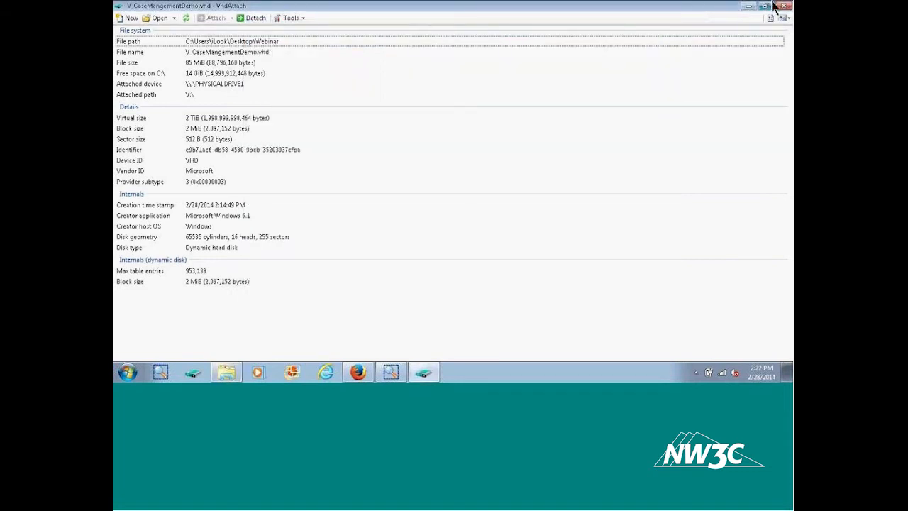
Step: Switch to ILooKIX and start a new case named CaseManagementDemo with the description "Our demo for our webinar."
click(399, 371)
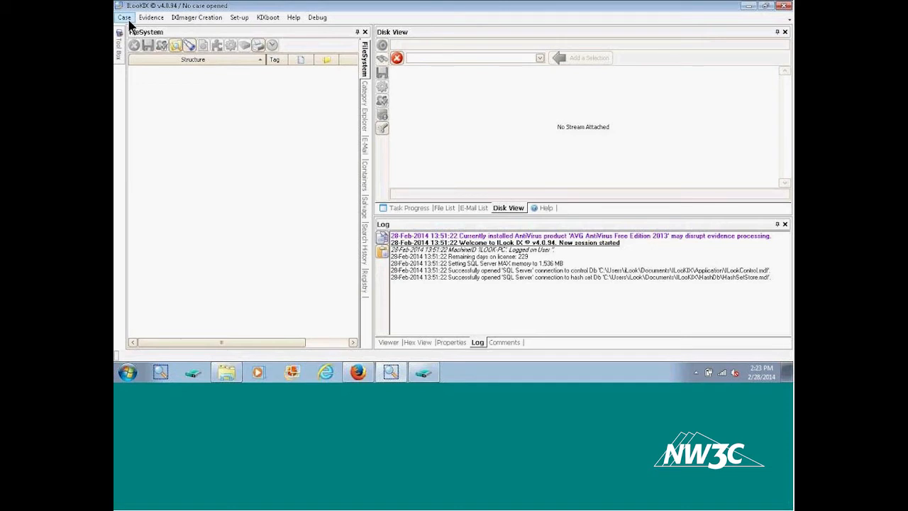
click(126, 22)
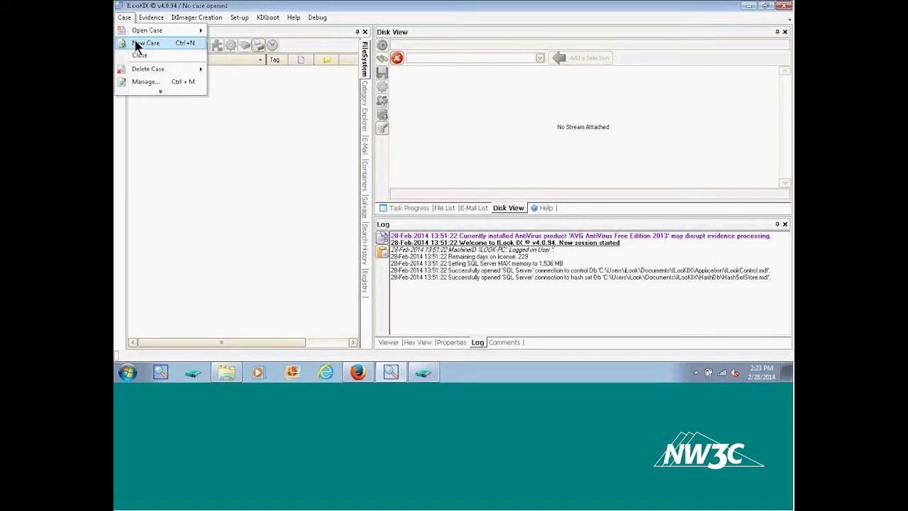
click(135, 42)
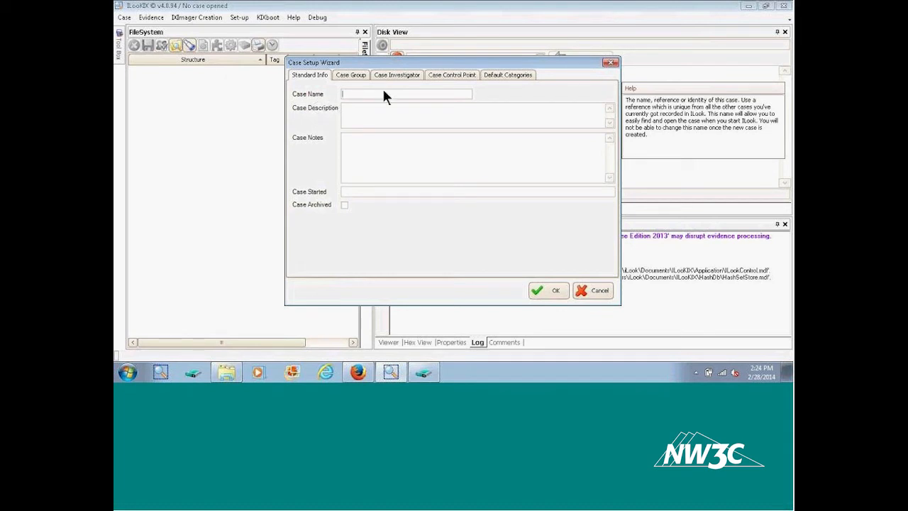
text(CaseManagementDemo)
key(Tab)
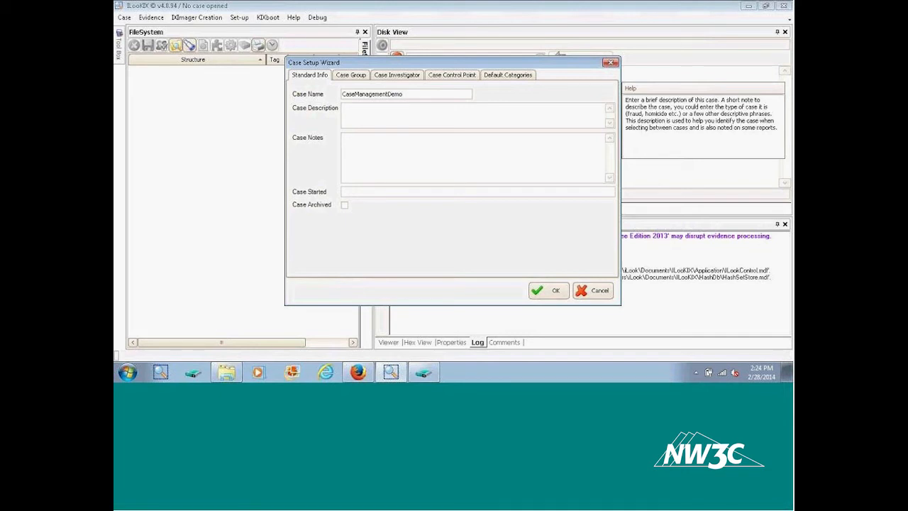
text(Our demo for our webinar.)
click(411, 138)
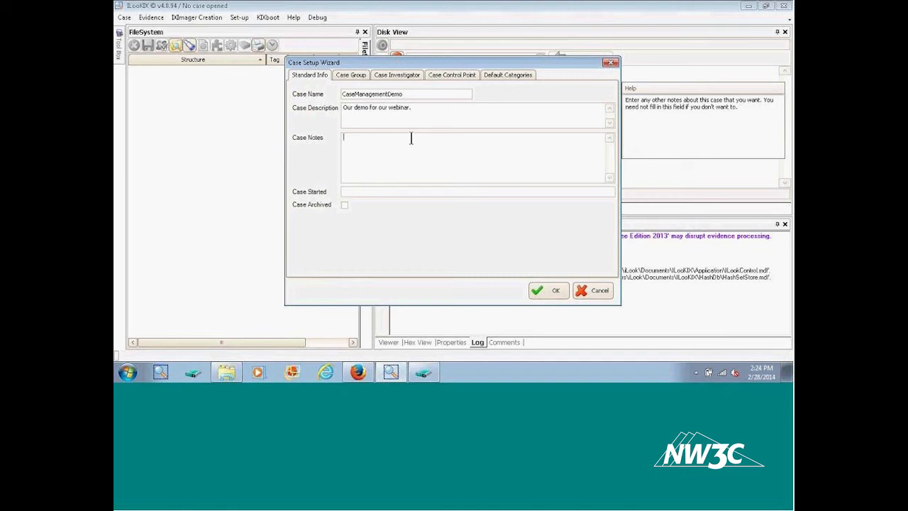
click(391, 191)
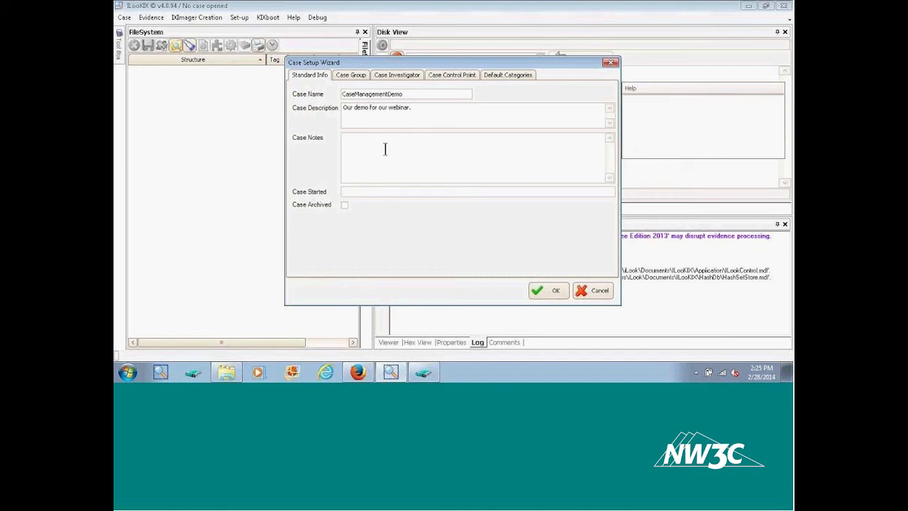
Step: Examine the new case's group settings, including the form for adding a case group, and show the list of case investigators
click(358, 76)
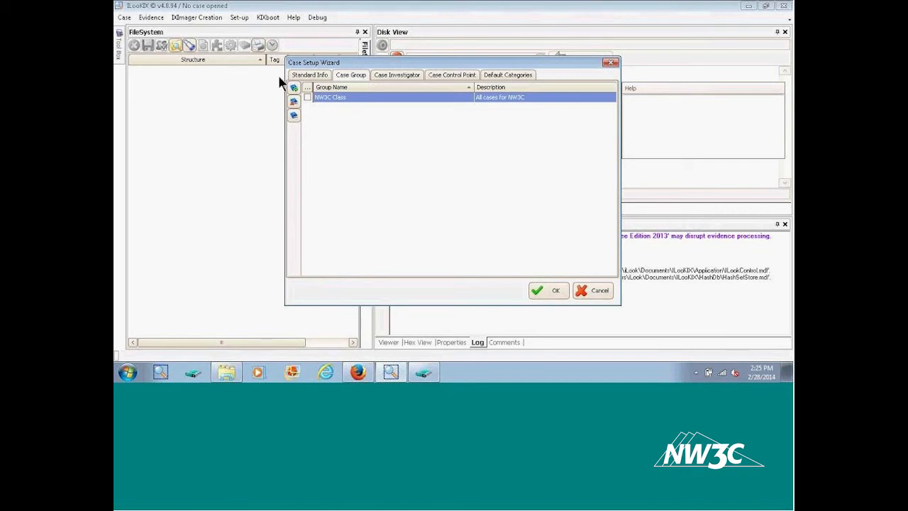
click(294, 87)
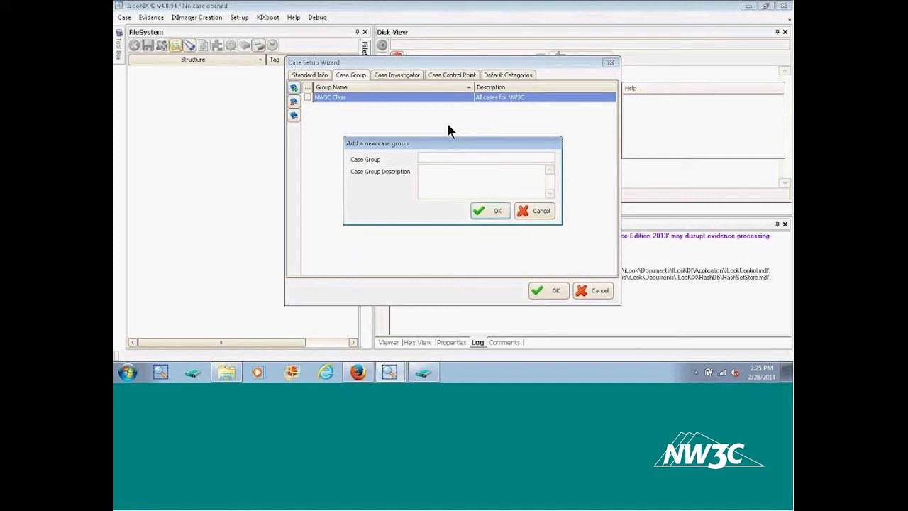
click(539, 212)
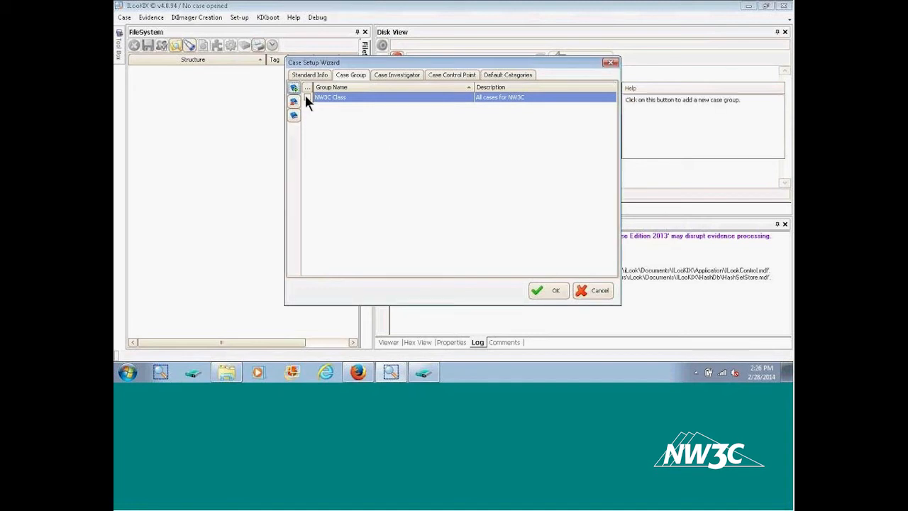
click(395, 75)
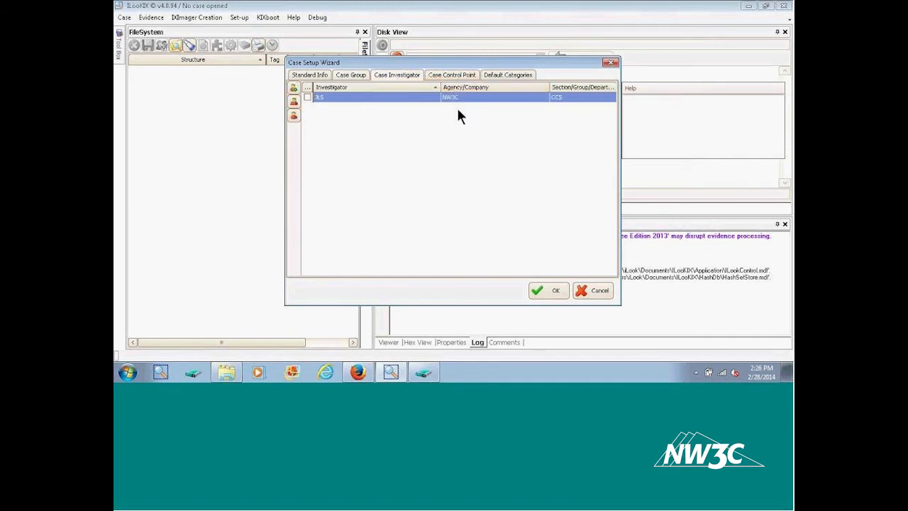
Step: Assign the listed NW3C investigator to the case and try the form for adding another investigator with an entered name
click(307, 98)
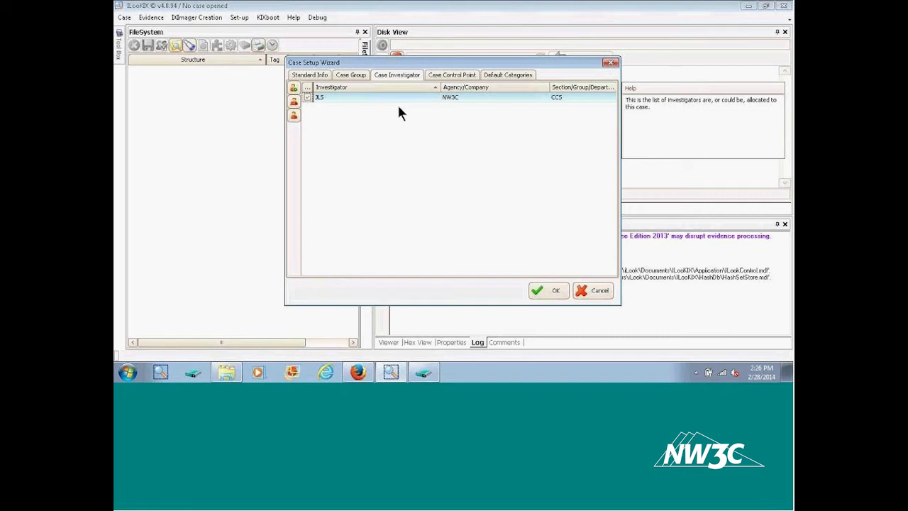
click(292, 88)
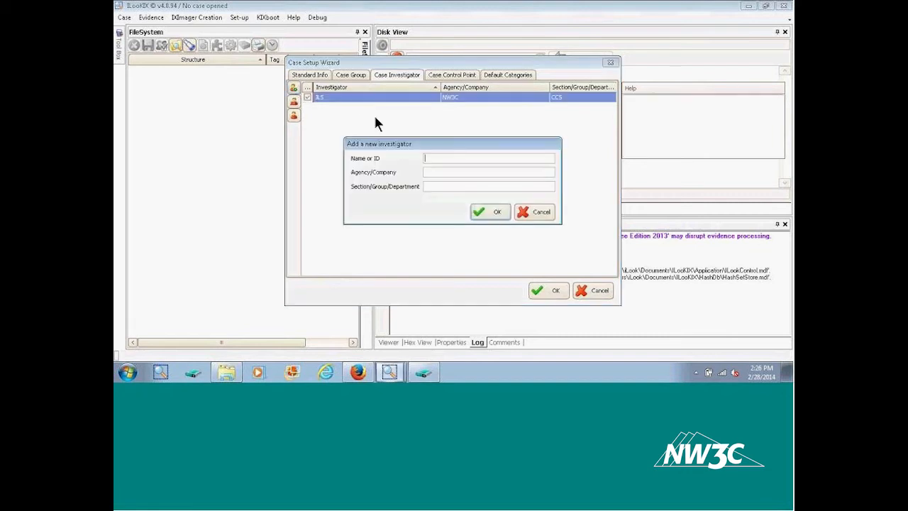
text(Joe Blow)
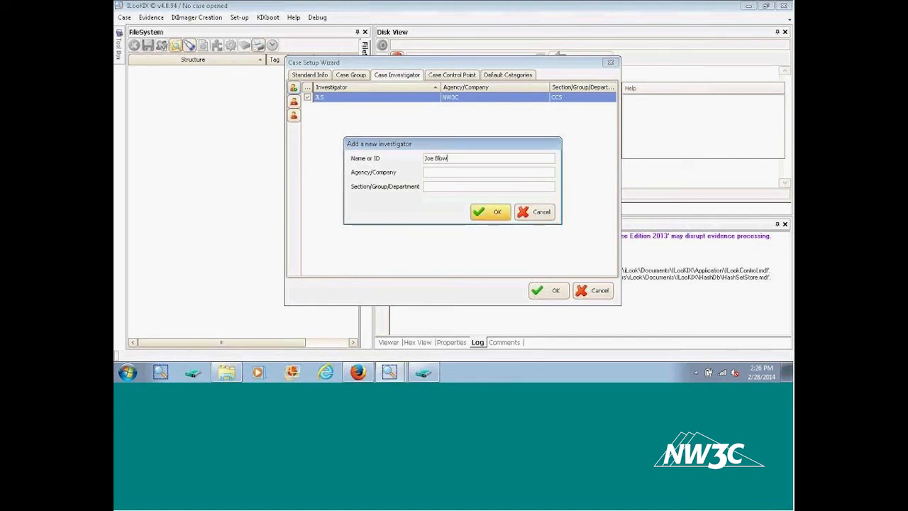
click(491, 211)
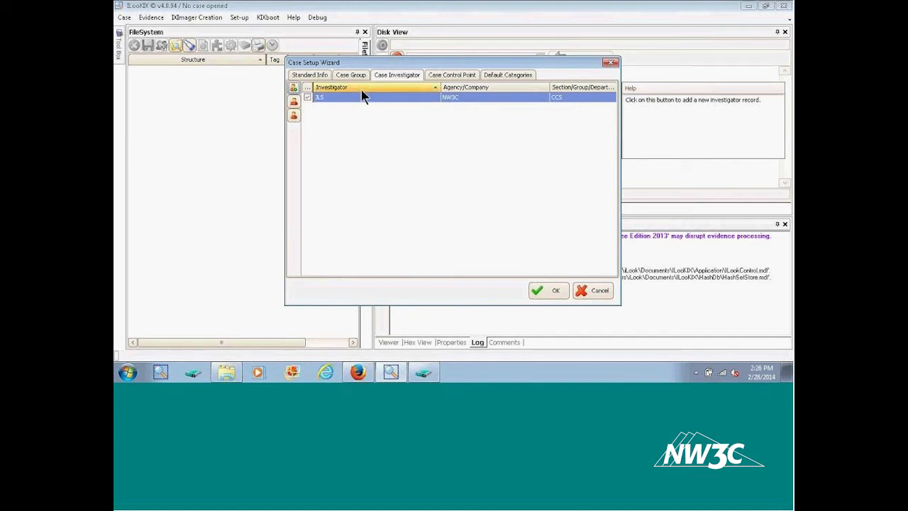
Step: Create a folder named ControlPoint on drive V: and choose it as the case control point
click(460, 75)
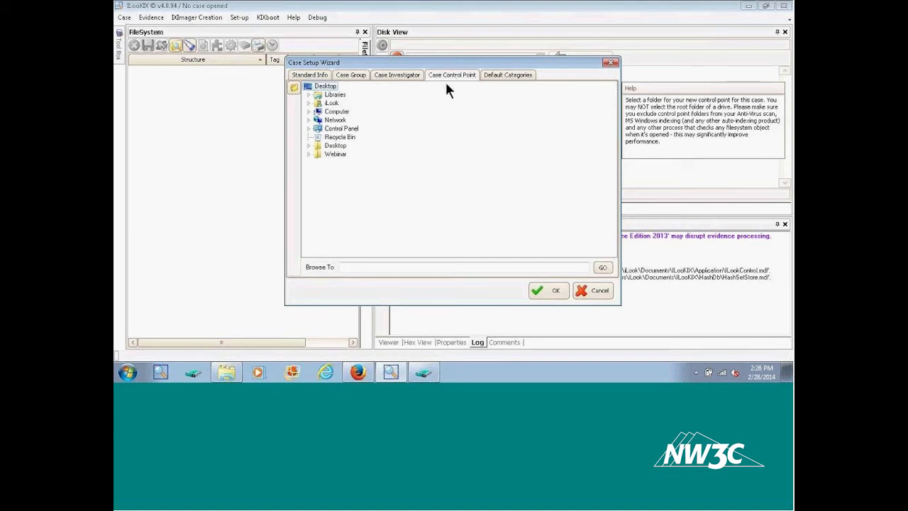
click(310, 114)
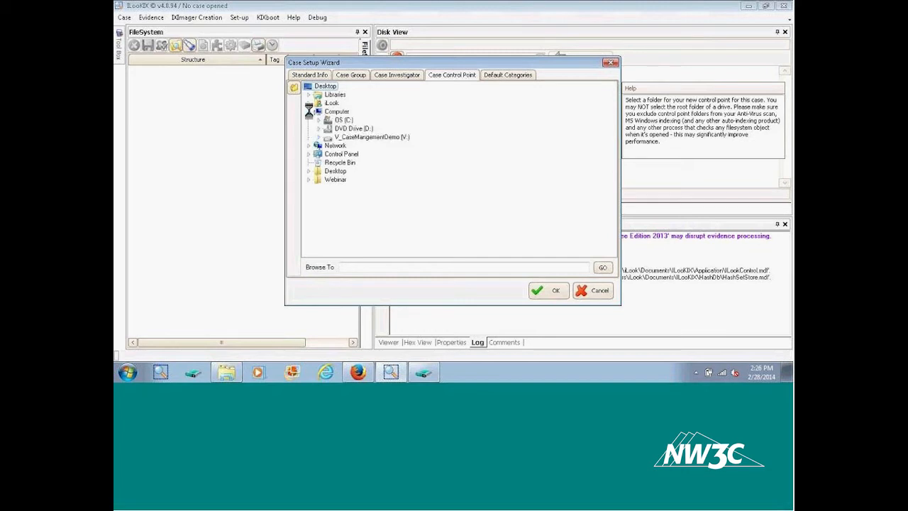
click(351, 136)
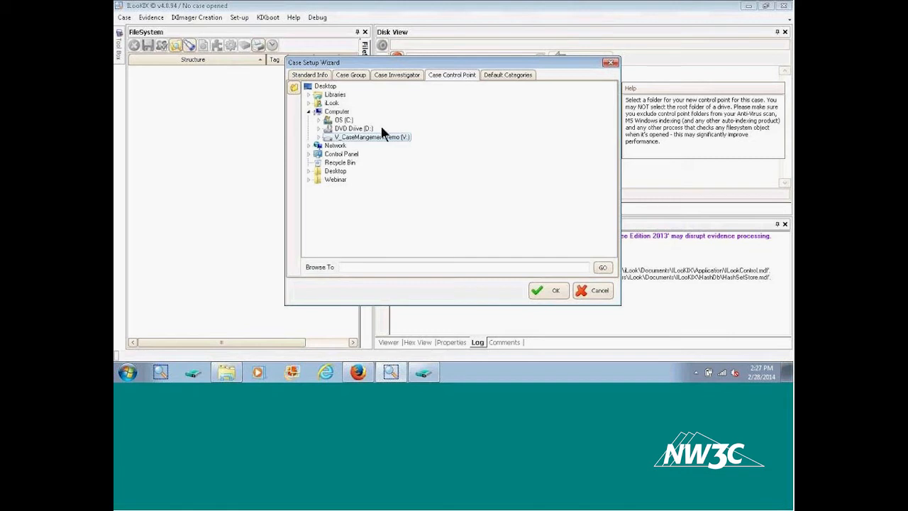
click(292, 87)
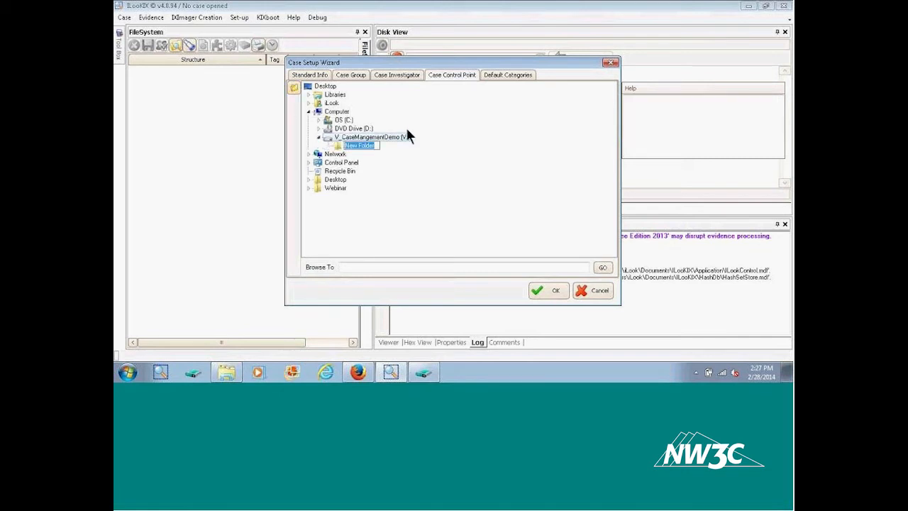
text(ControlPoint)
key(Return)
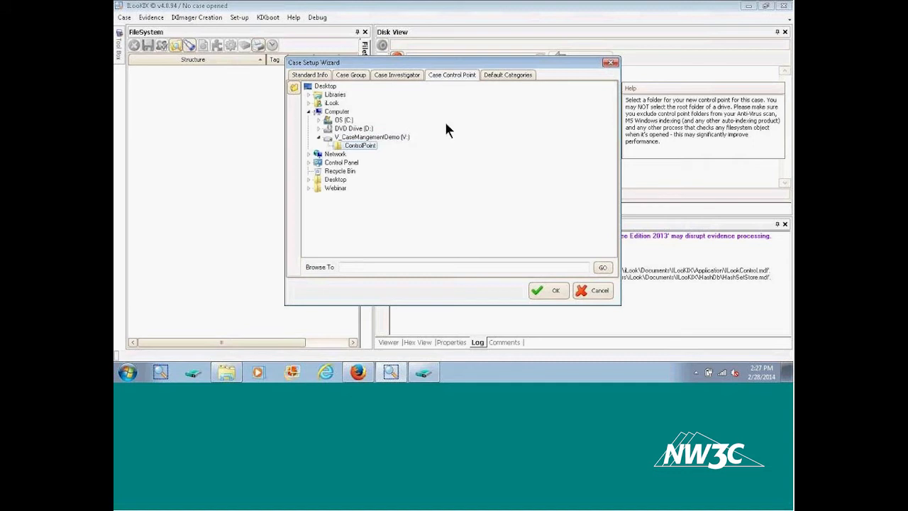
Step: View the default categories, then try to create the case with the ControlPoint folder on drive V: as its control point
click(519, 79)
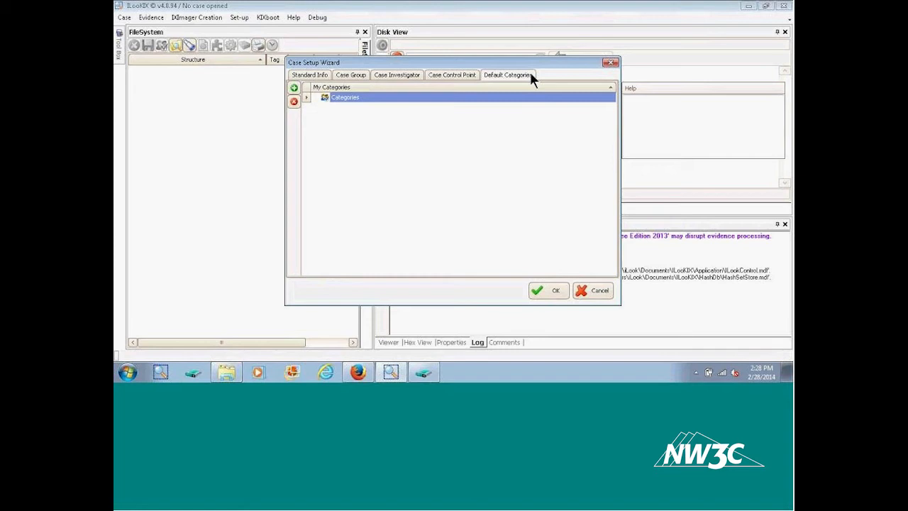
click(464, 79)
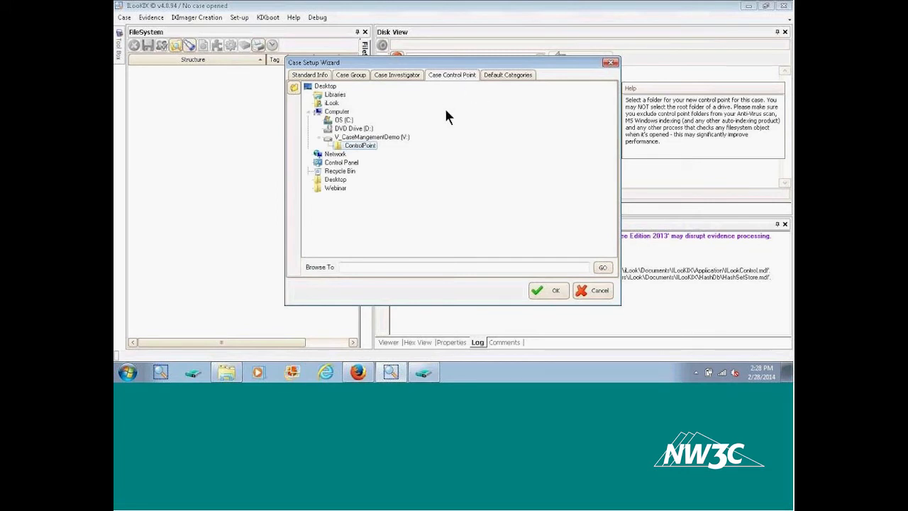
click(548, 291)
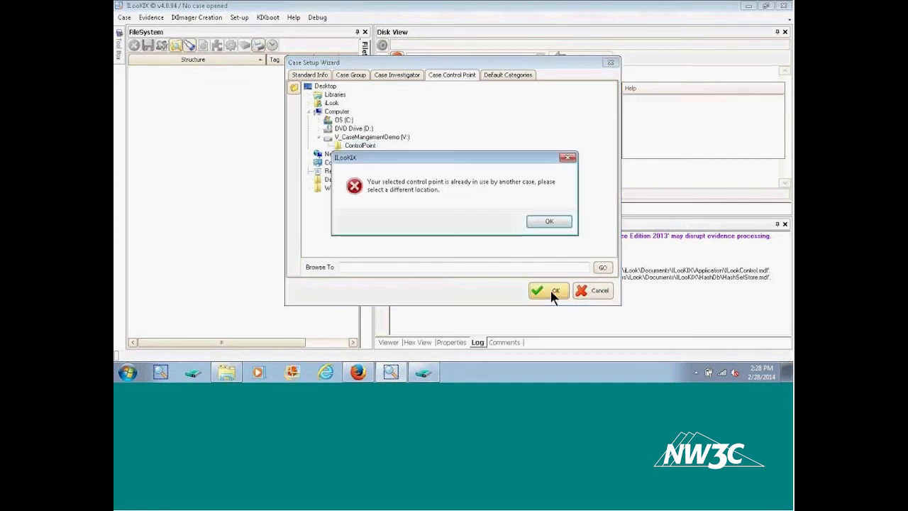
click(548, 223)
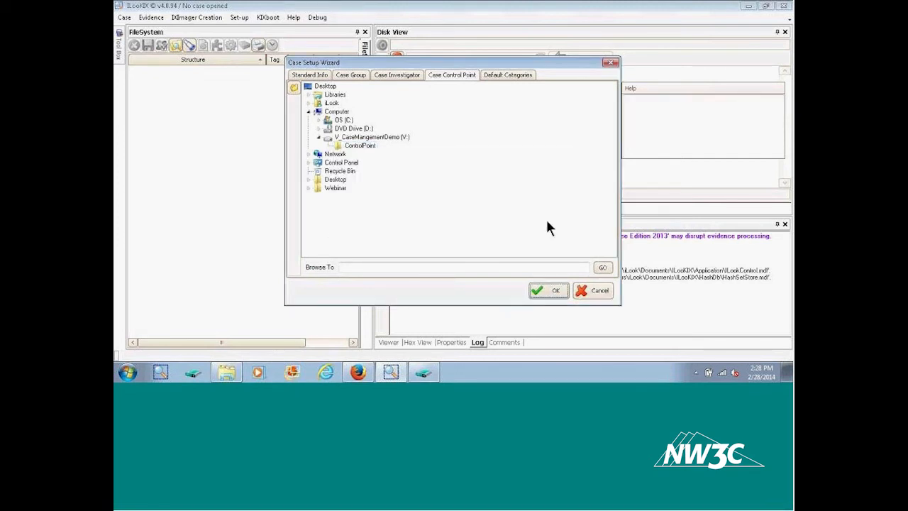
click(364, 144)
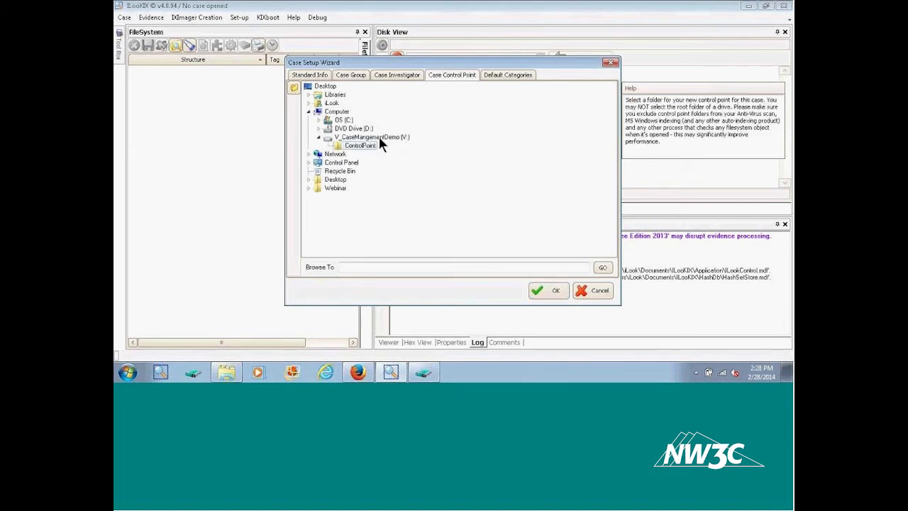
click(550, 292)
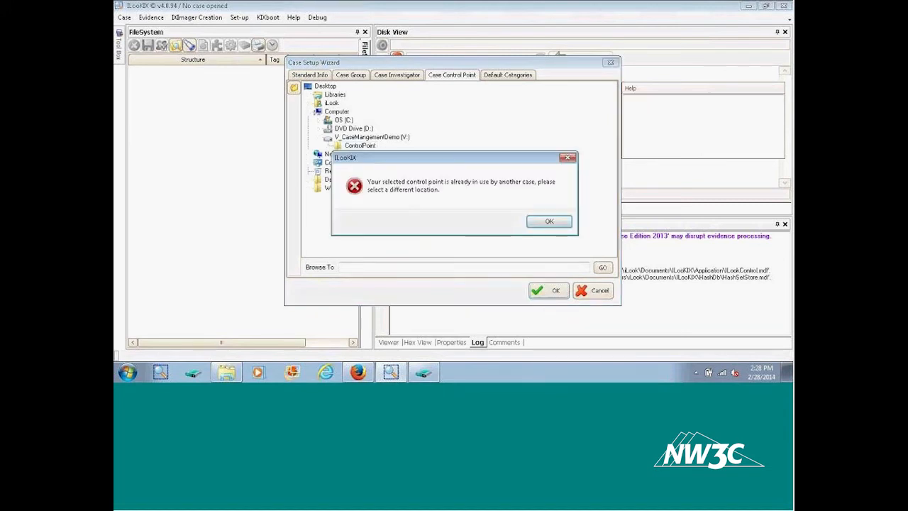
click(544, 222)
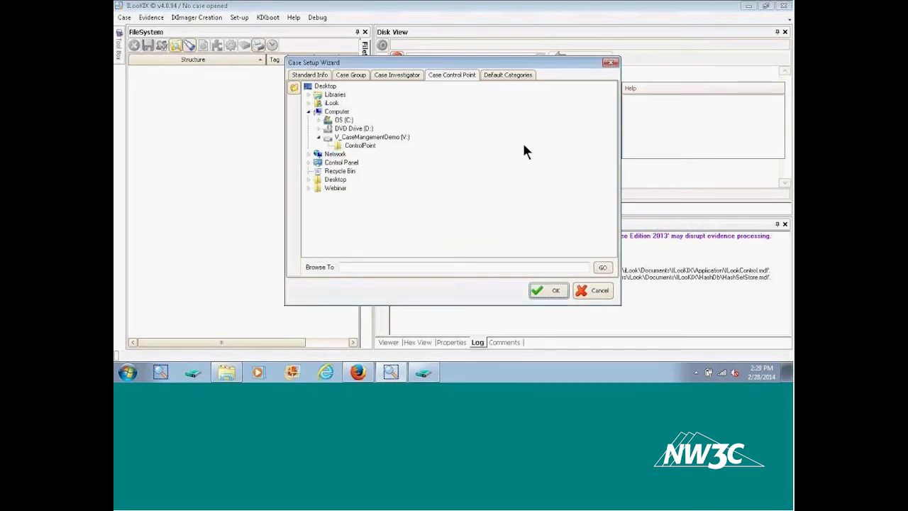
Step: Change the case name to CaseManagementDemo1 and try to create the case with the same ControlPoint folder
click(312, 75)
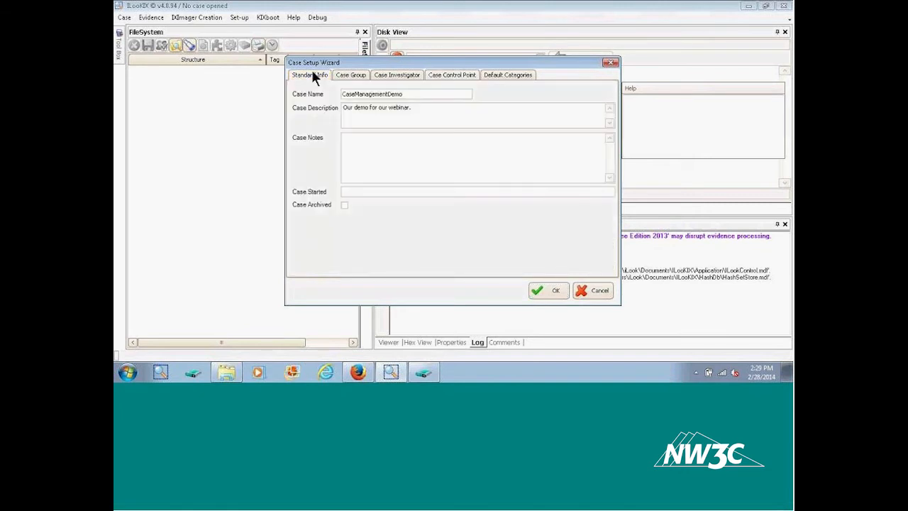
click(404, 94)
text(1)
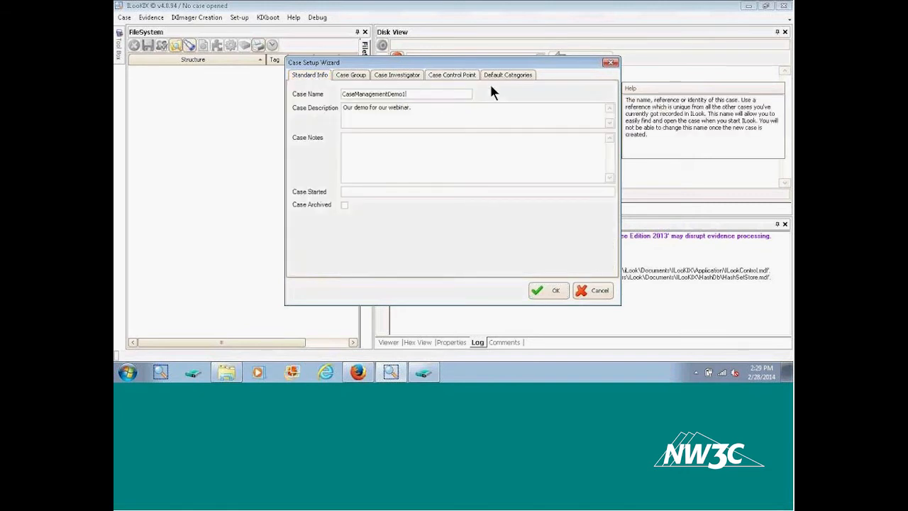
click(456, 75)
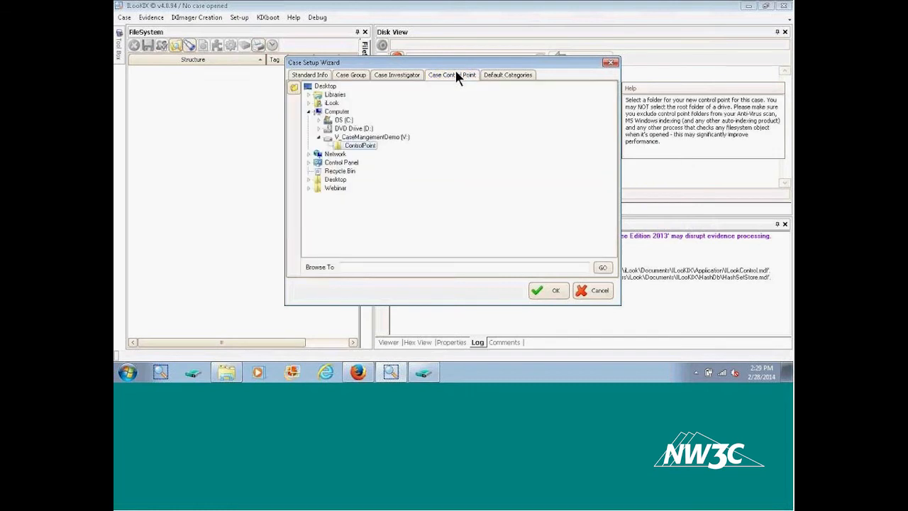
click(548, 288)
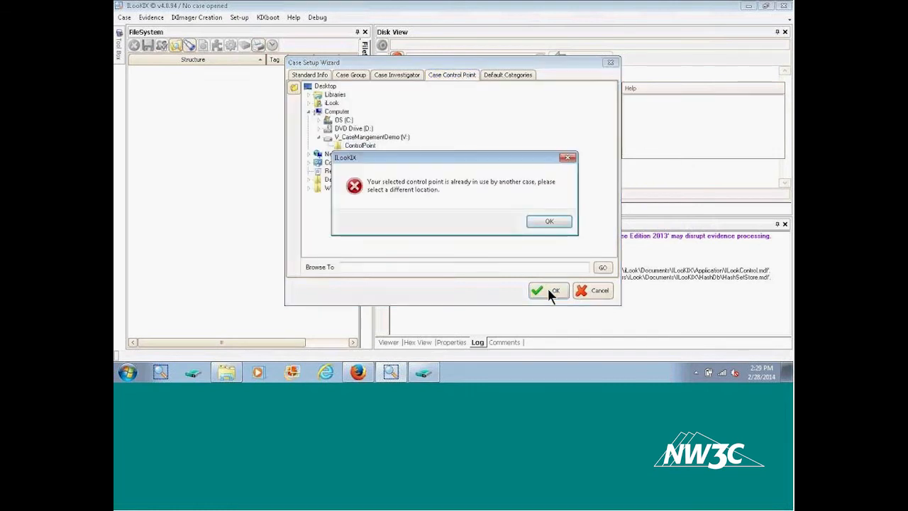
click(551, 222)
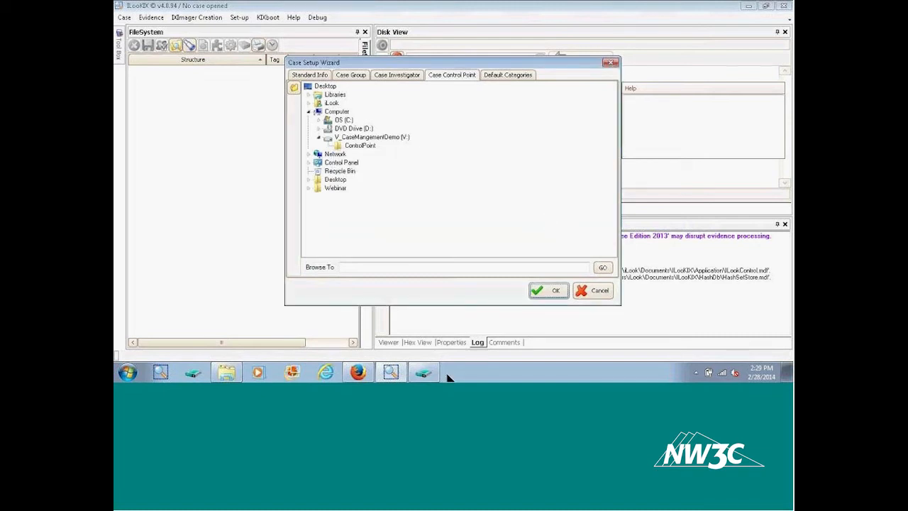
Step: Rename the control point folder on drive V: to ControlPoint1 and create the case with it
click(368, 146)
click(371, 146)
click(554, 287)
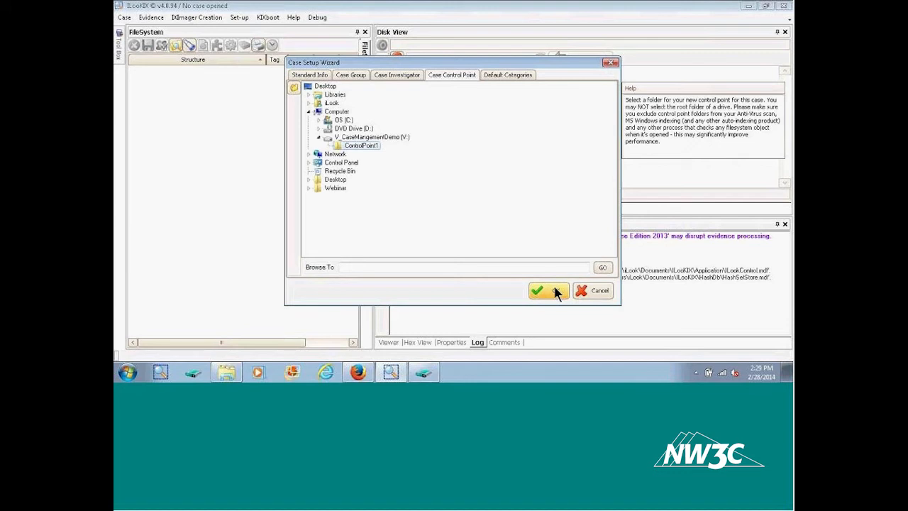
click(555, 289)
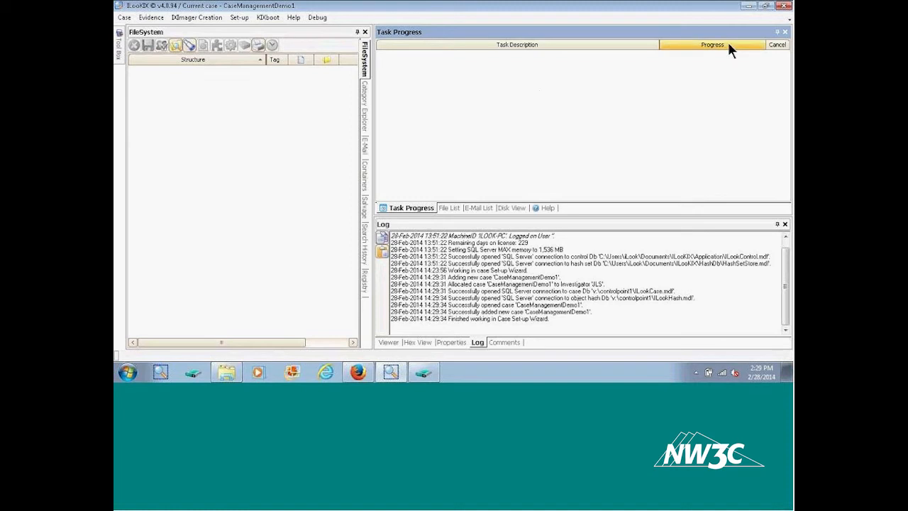
Step: Switch to Windows Explorer and examine the case's folders and database files inside ControlPoint1 on drive V:, in a maximized window
click(749, 10)
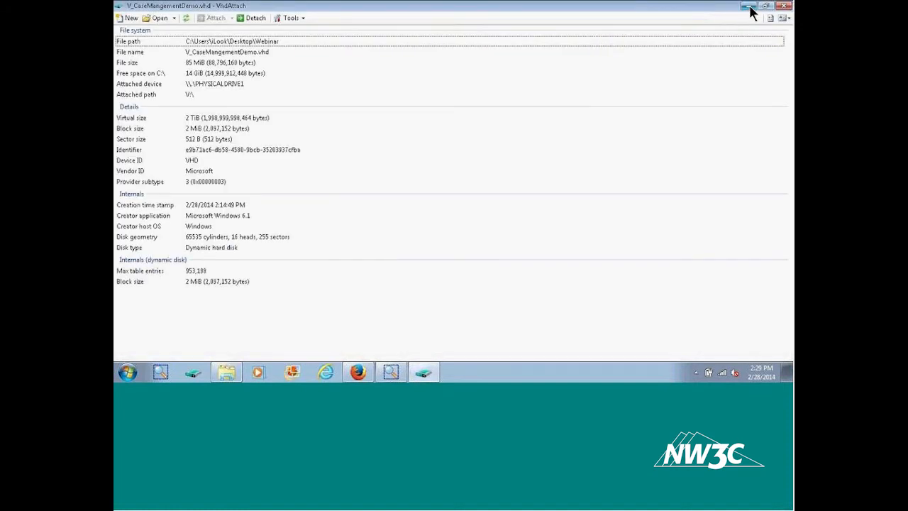
click(746, 9)
mouse_move(227, 372)
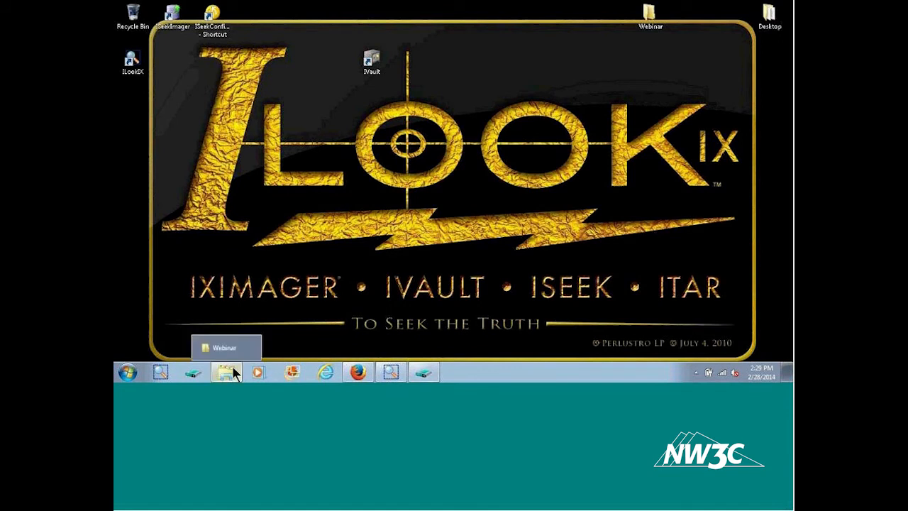
click(227, 372)
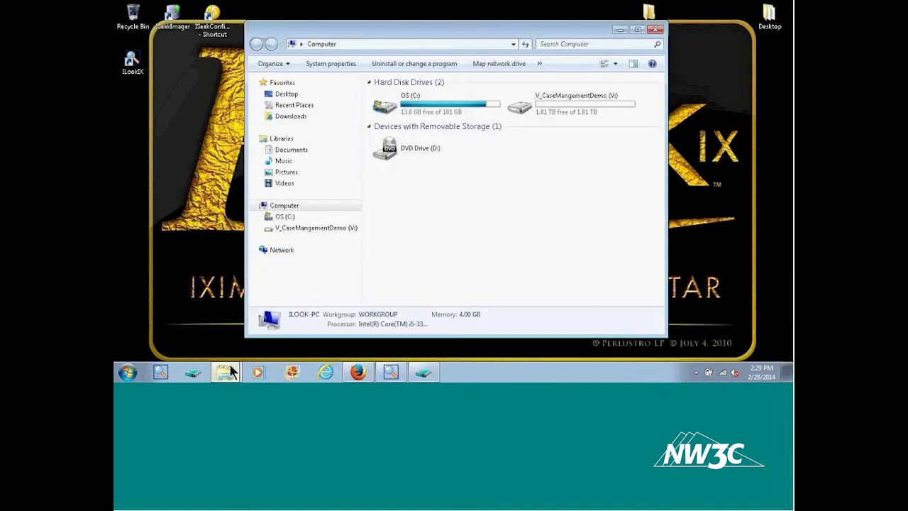
click(316, 228)
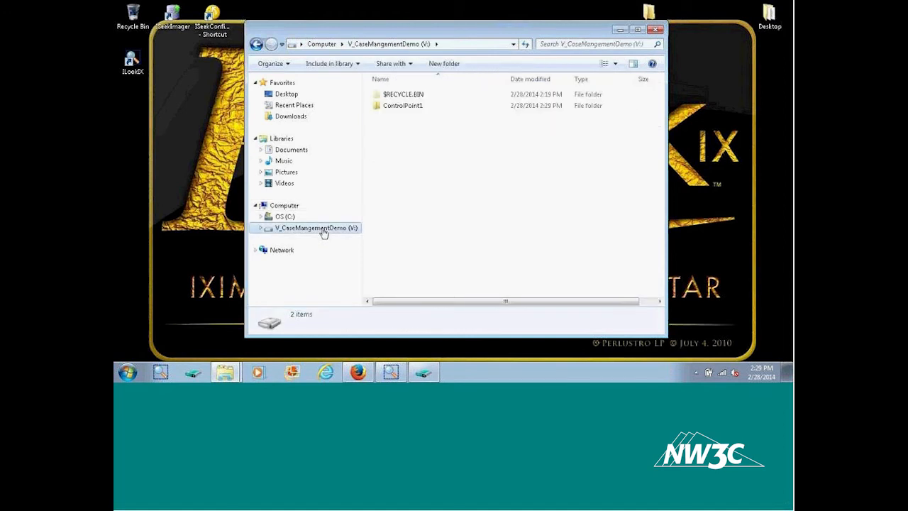
double_click(402, 108)
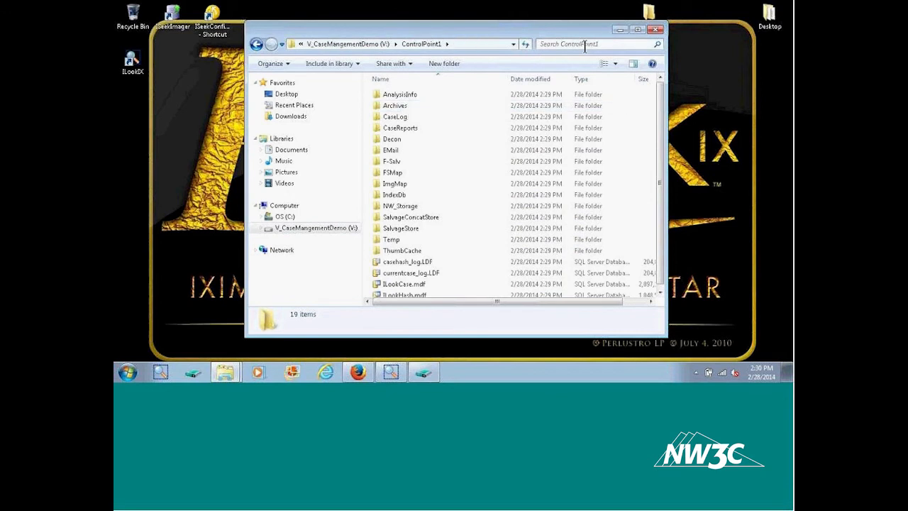
click(637, 29)
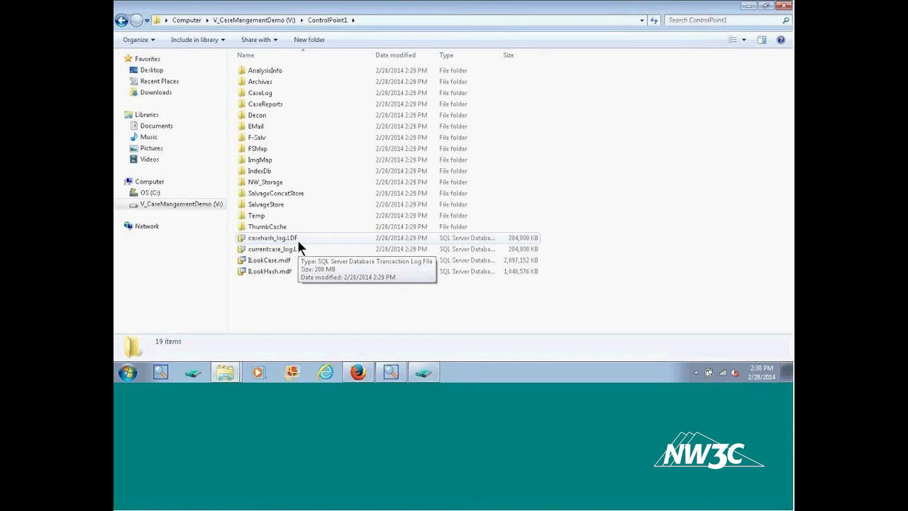
Step: Check the used and free space in drive V:'s properties, then close them
right_click(197, 206)
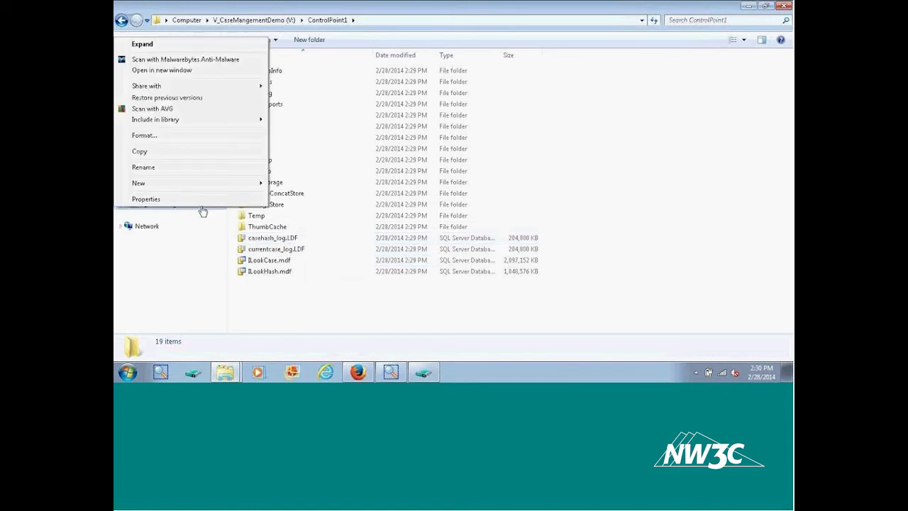
click(204, 201)
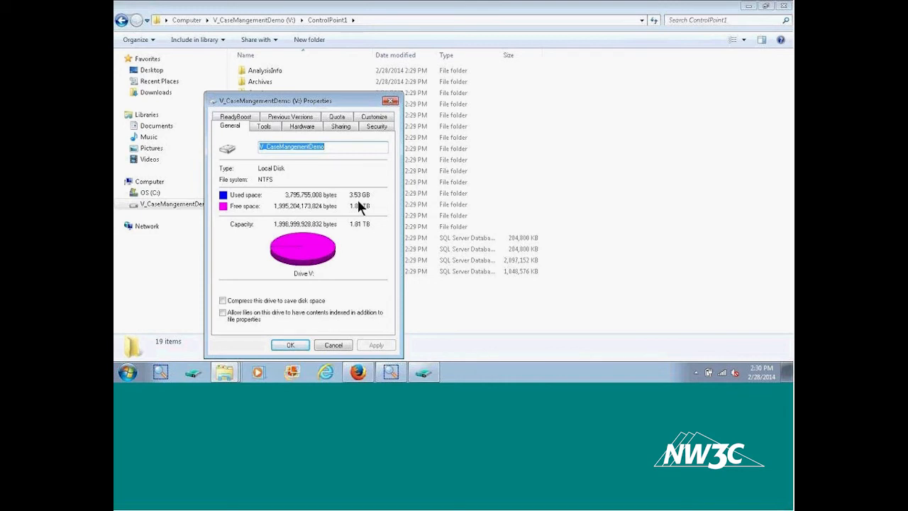
click(389, 101)
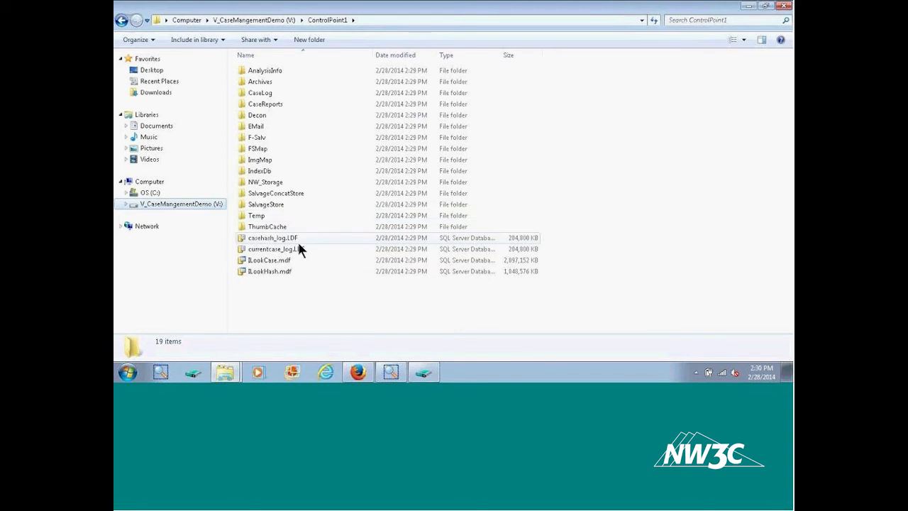
Step: Switch to ILooKIX and attach Thumb Drive-s000.vmdk from the Webinar folder as a new evidence image set
click(423, 372)
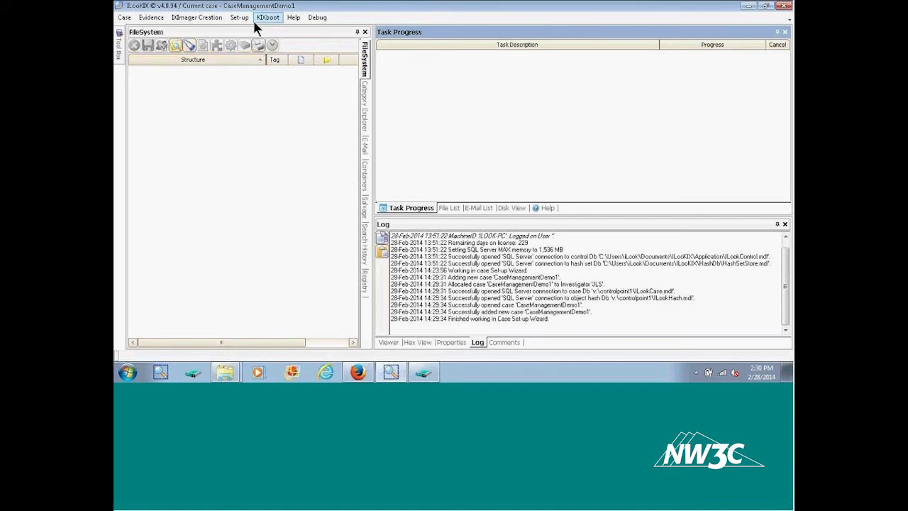
click(154, 18)
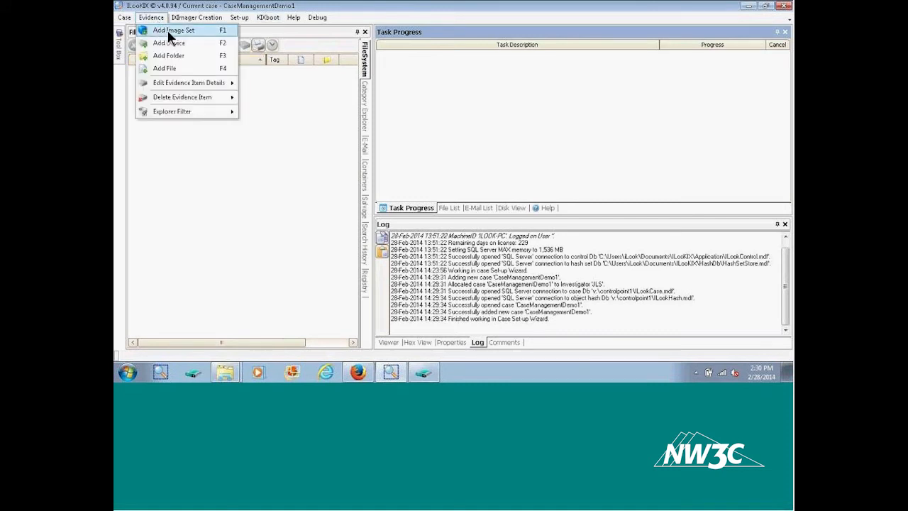
click(168, 33)
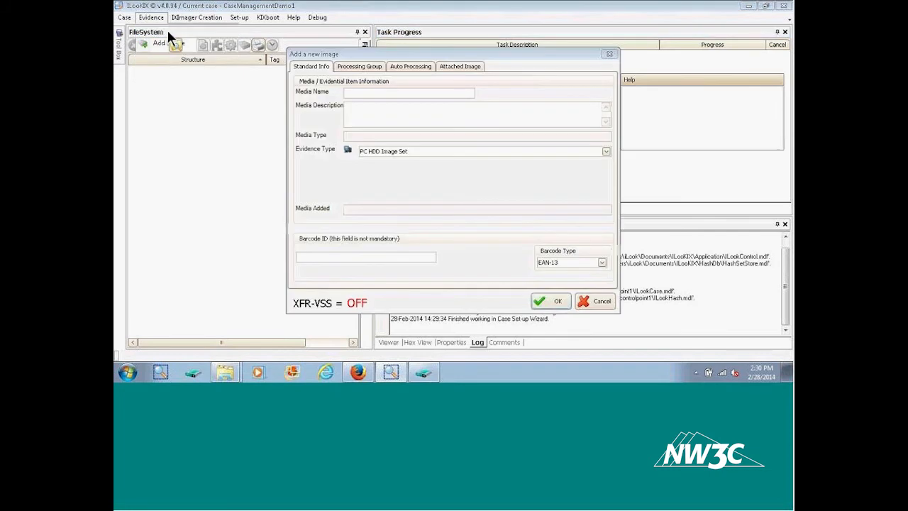
click(457, 67)
click(542, 83)
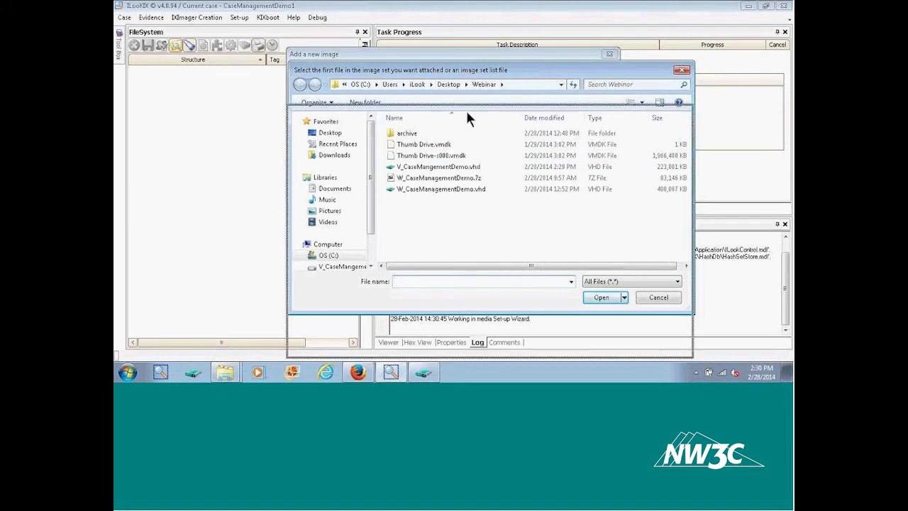
drag(470, 73, 470, 117)
click(439, 199)
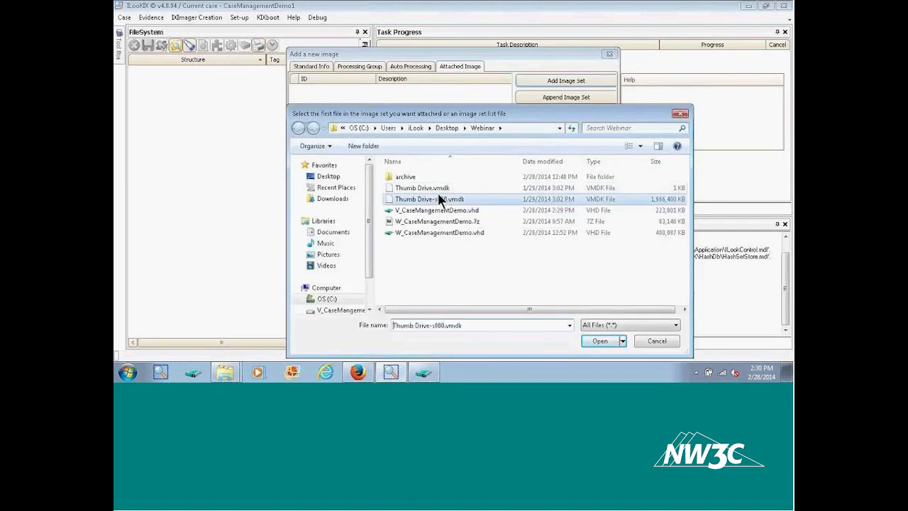
click(600, 341)
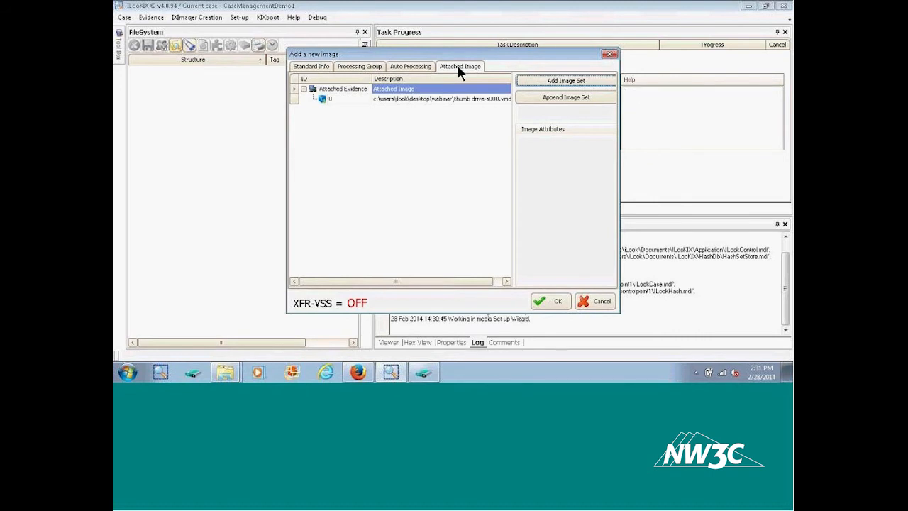
Step: Try the Maximal auto-processing preset for the new image after reviewing its standard info, and cancel adding the image
click(323, 68)
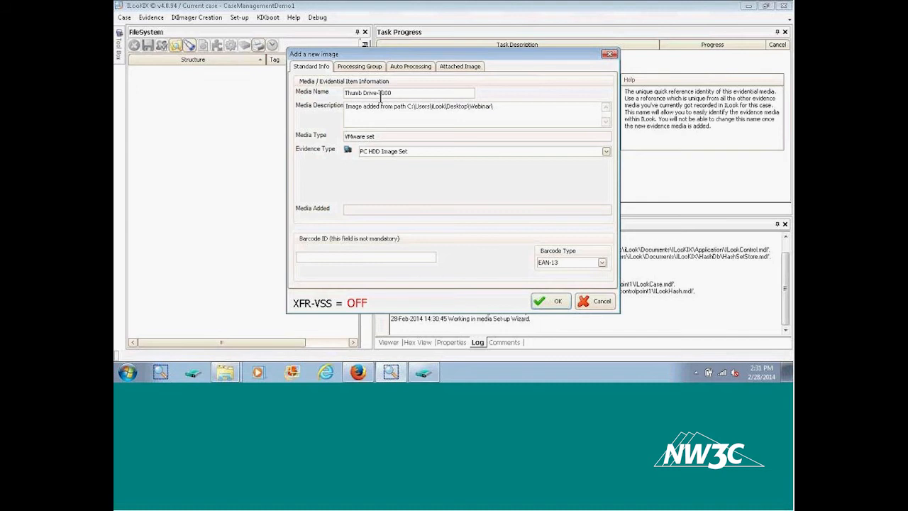
click(405, 66)
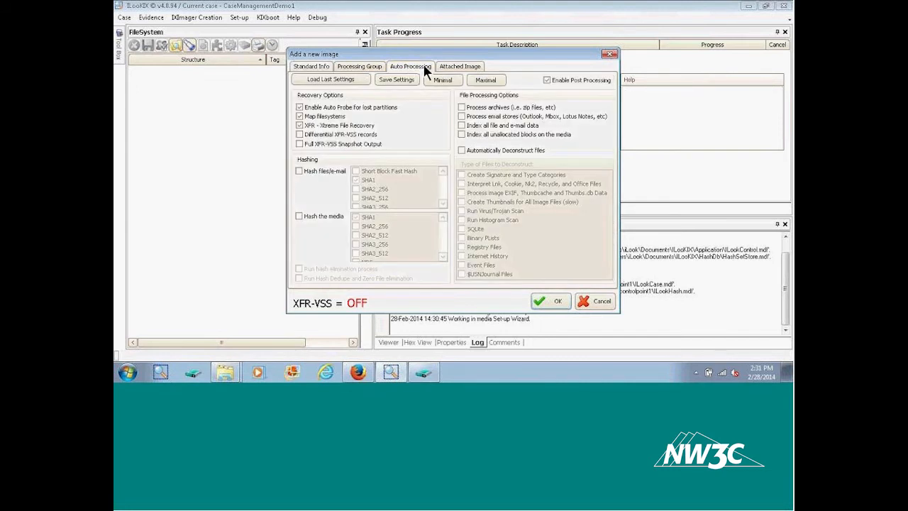
click(482, 82)
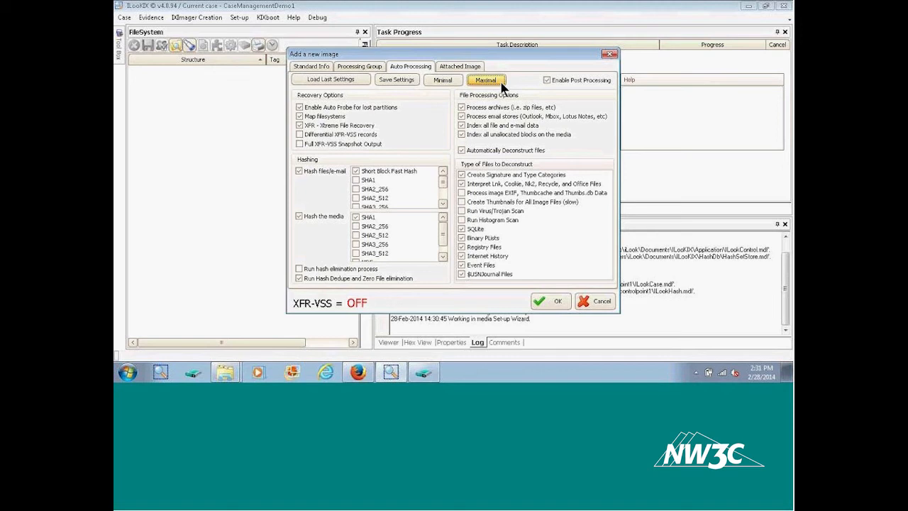
click(497, 82)
mouse_move(566, 159)
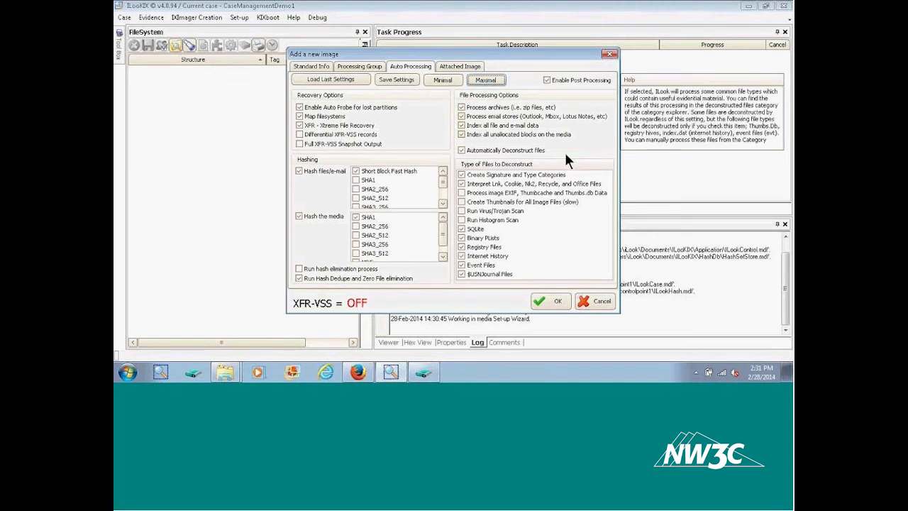
click(599, 300)
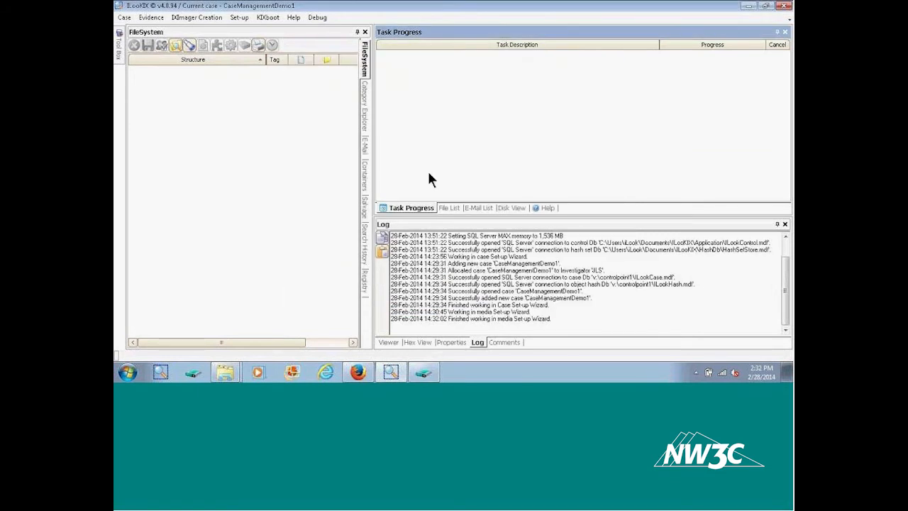
Step: Close the current case, and attach the W_CaseManagementDemo.vhd virtual disk from the Webinar folder in Windows Explorer
click(122, 17)
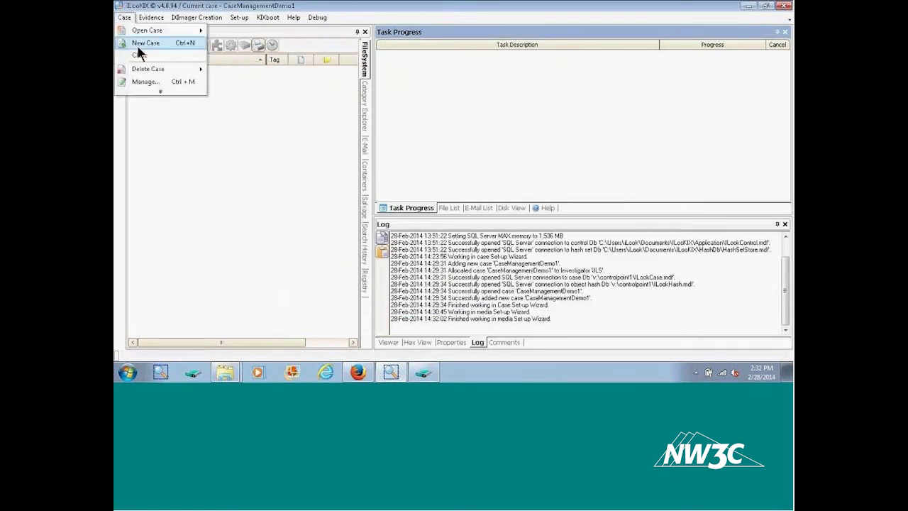
click(140, 56)
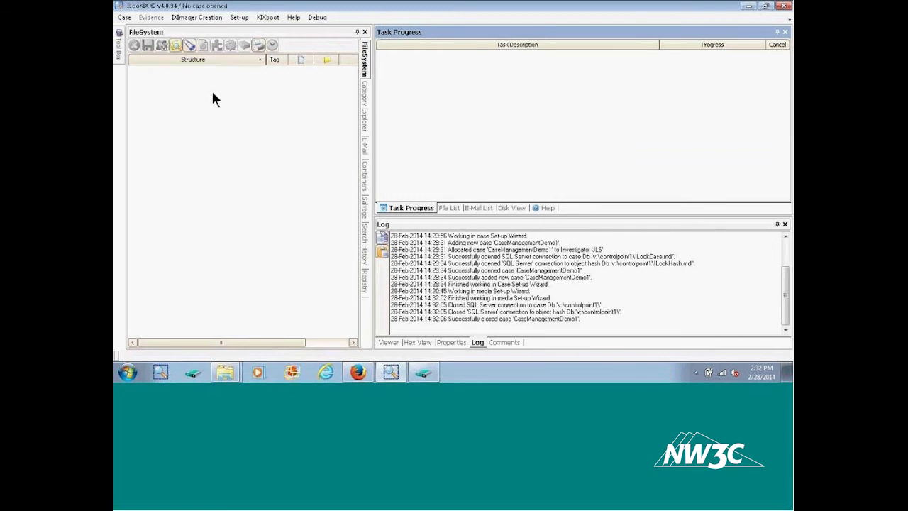
click(234, 371)
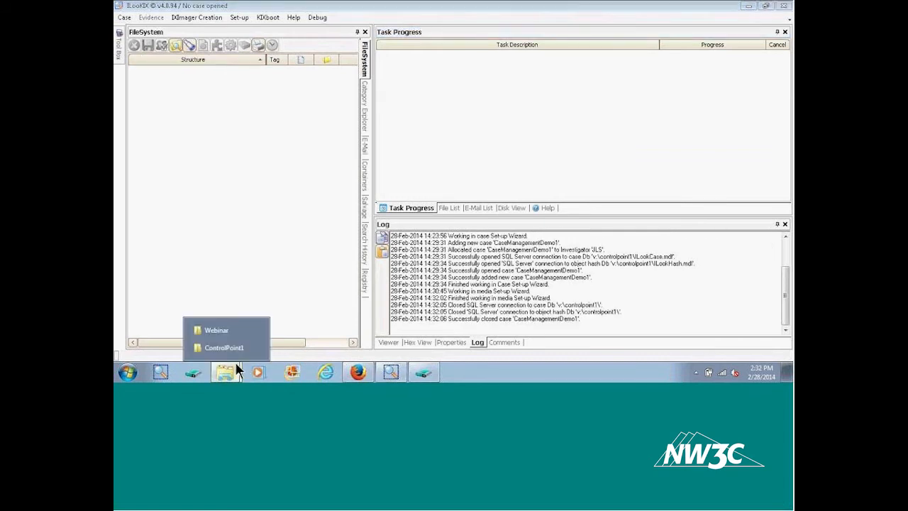
click(239, 332)
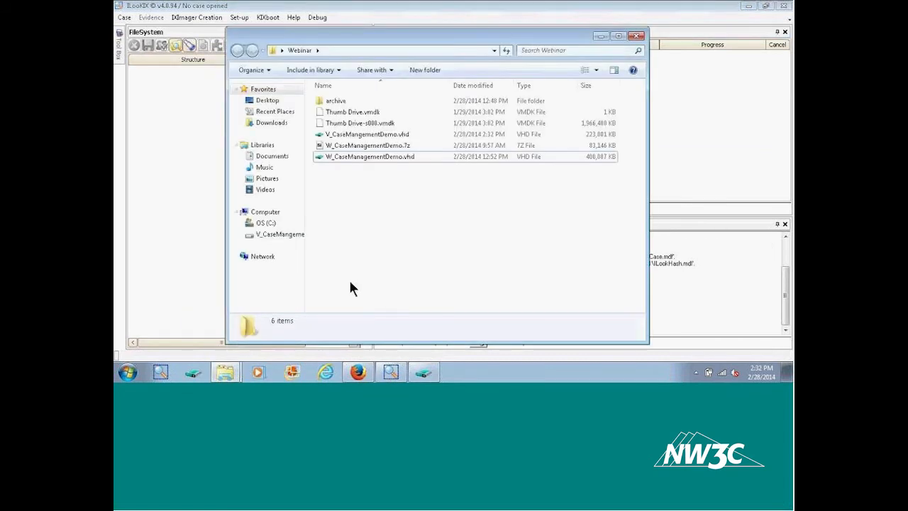
click(357, 154)
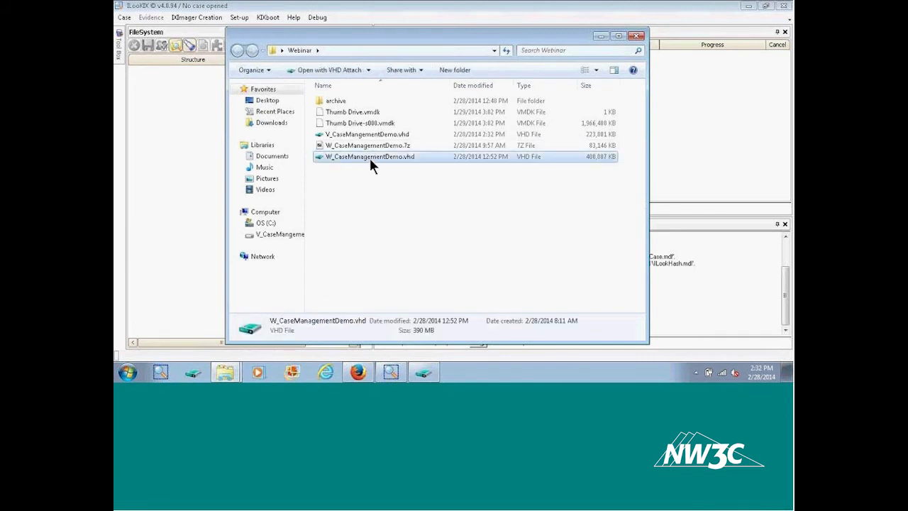
right_click(369, 155)
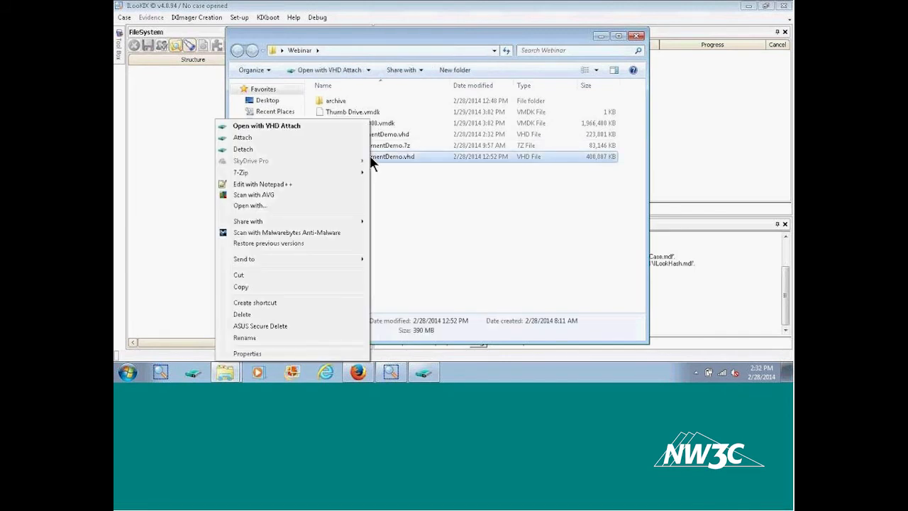
click(314, 139)
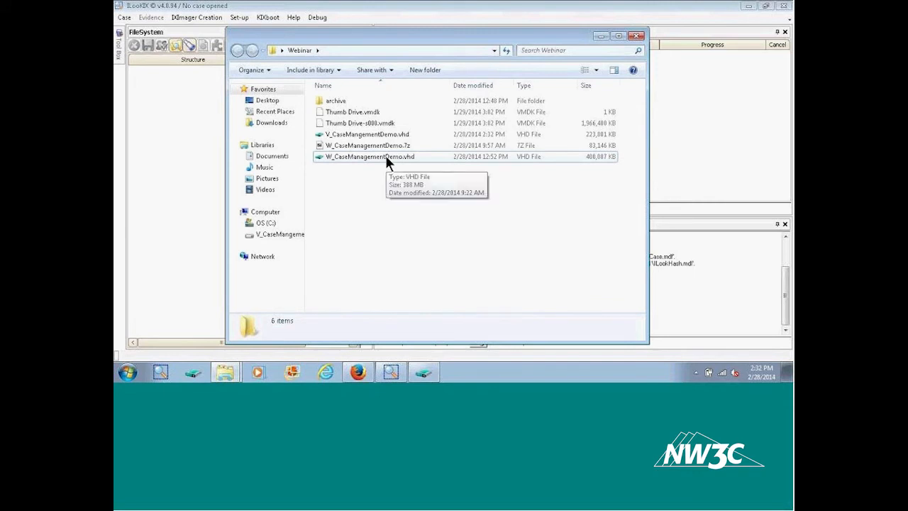
right_click(385, 154)
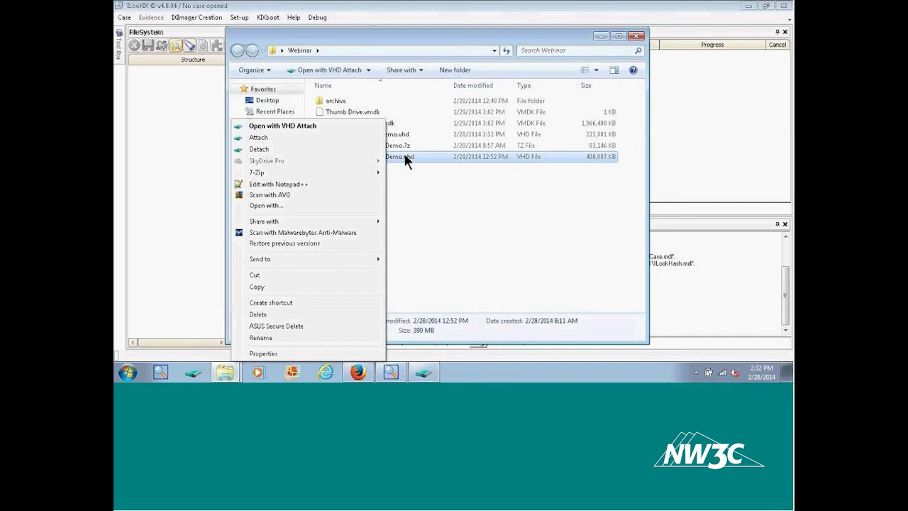
click(346, 142)
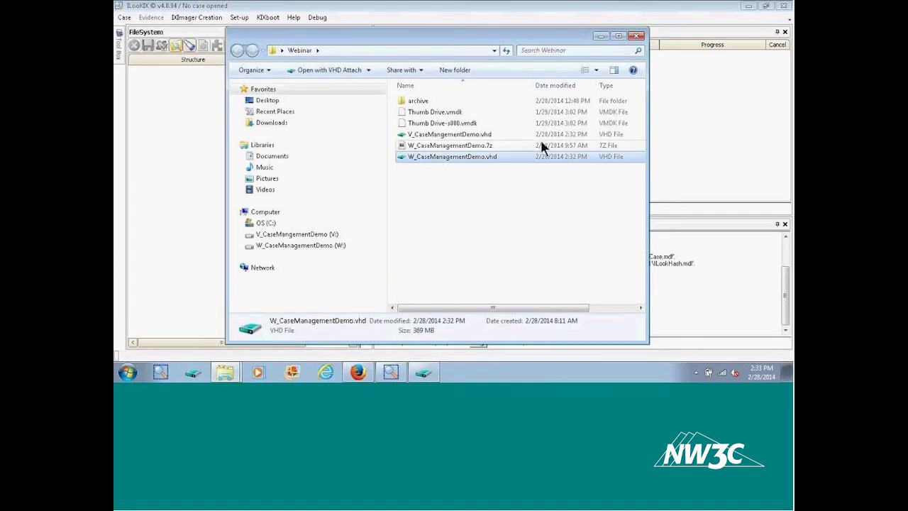
click(599, 36)
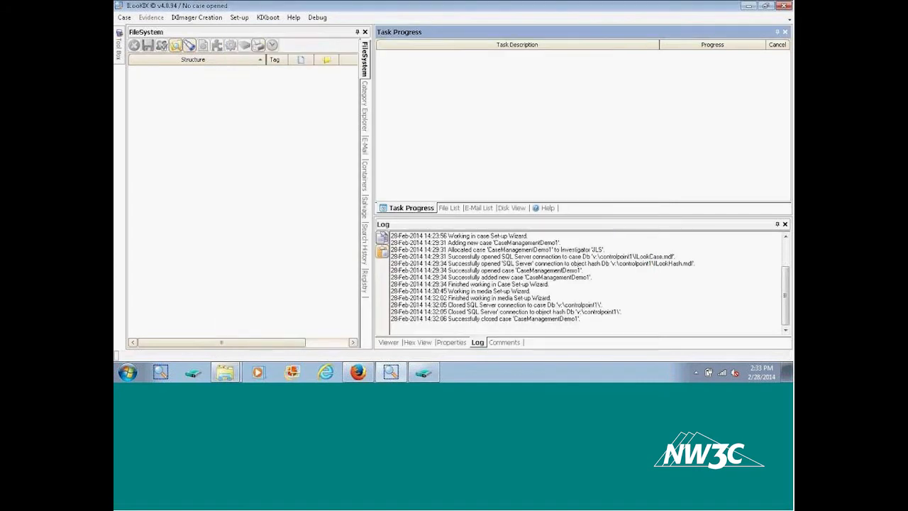
Step: Open the Webinar Demo case in ILooKIX, expand the thumb drive's FAT16 file system, and show its file list
click(124, 18)
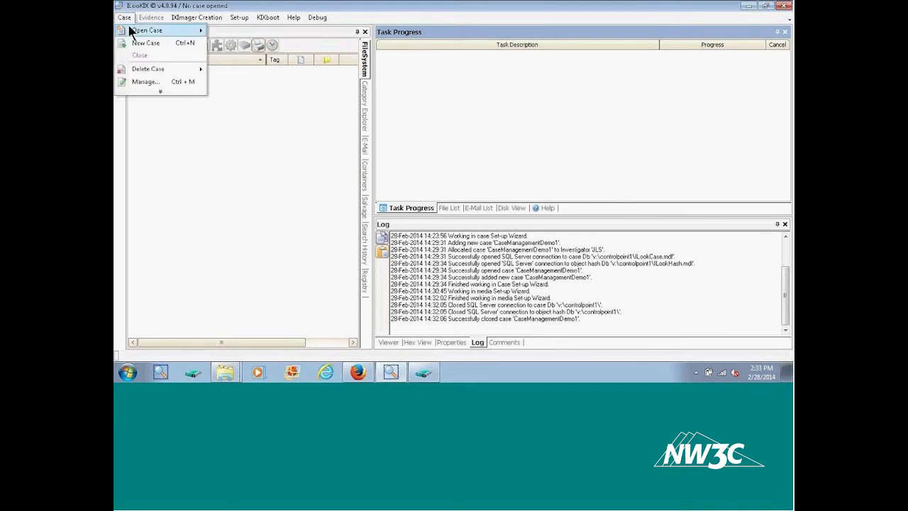
mouse_move(154, 34)
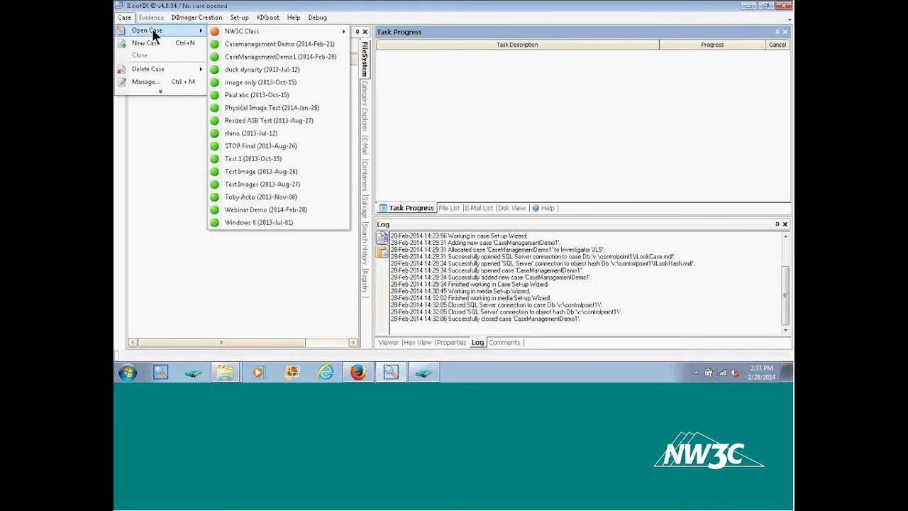
click(273, 211)
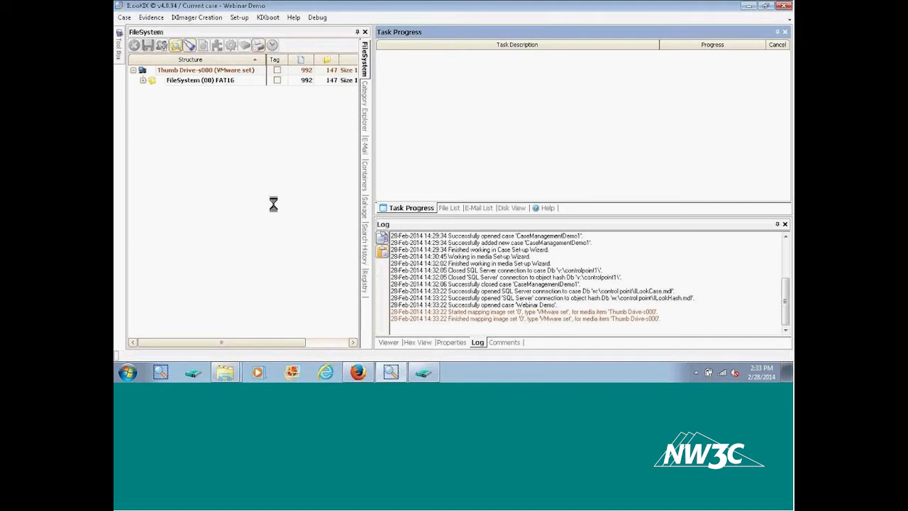
click(144, 79)
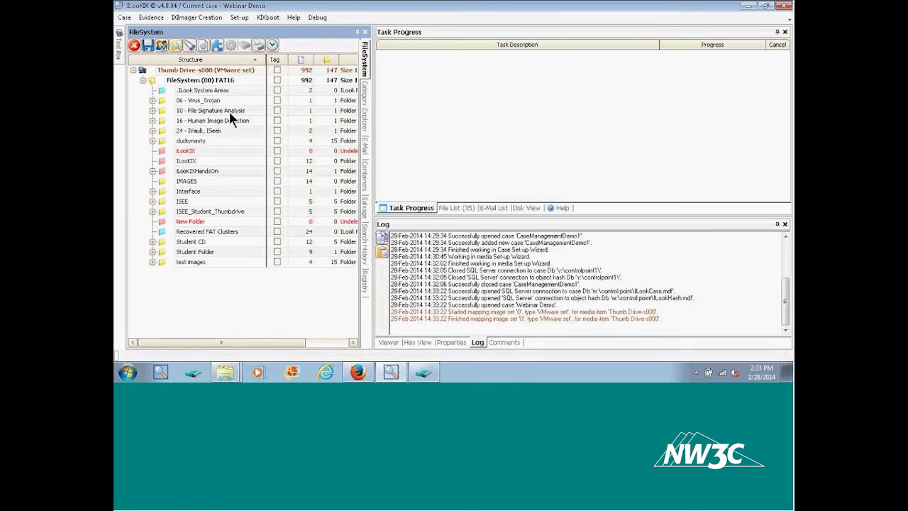
click(456, 206)
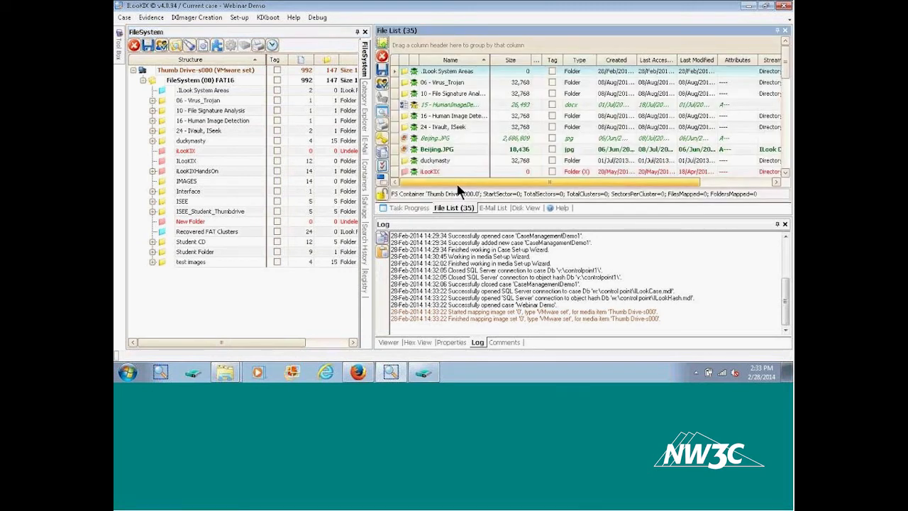
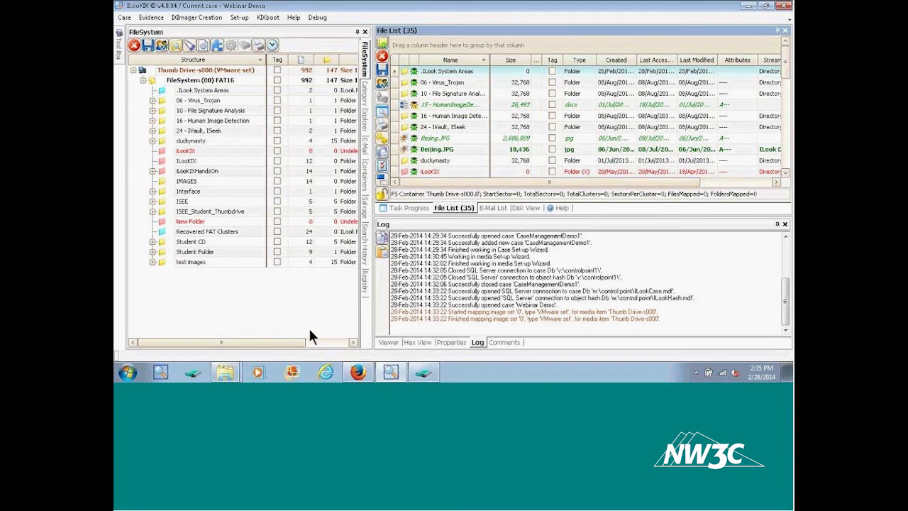
Step: Switch to Windows Explorer, check the used and free space in drive W:'s properties, and minimize the window
mouse_move(239, 370)
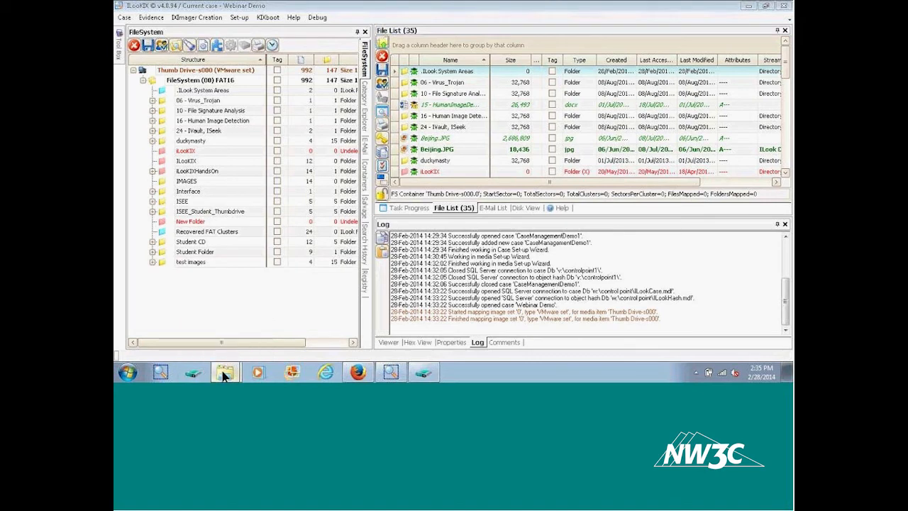
click(224, 373)
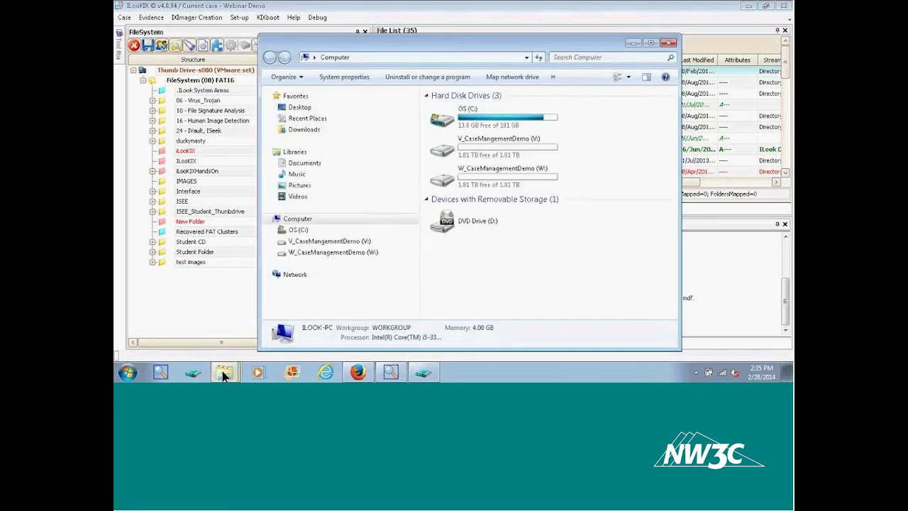
right_click(326, 254)
click(304, 247)
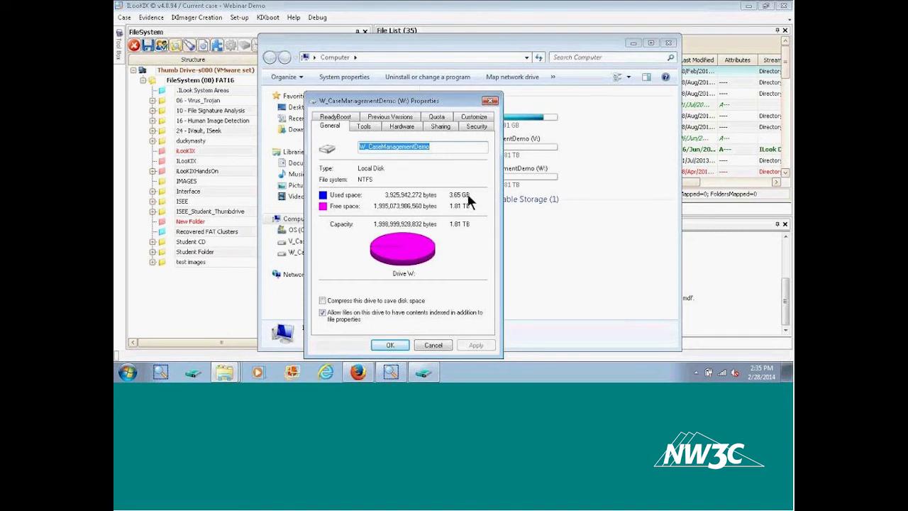
click(491, 103)
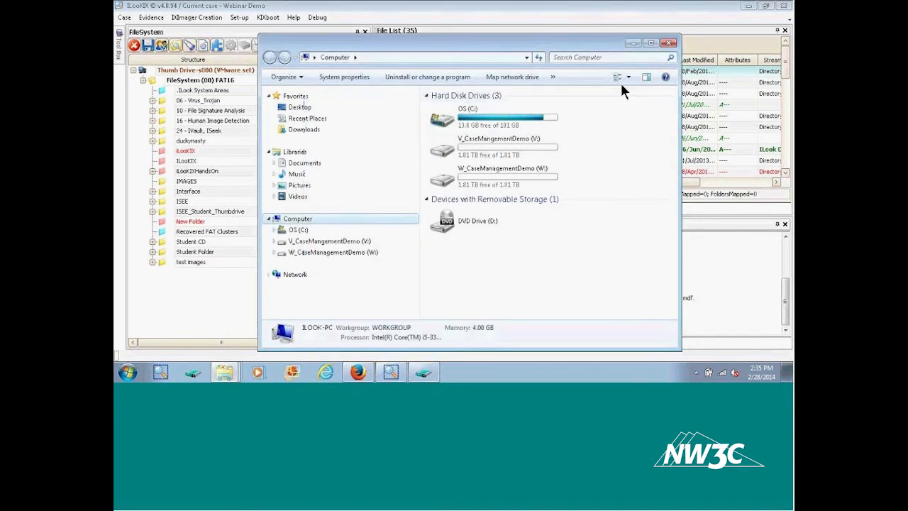
click(632, 44)
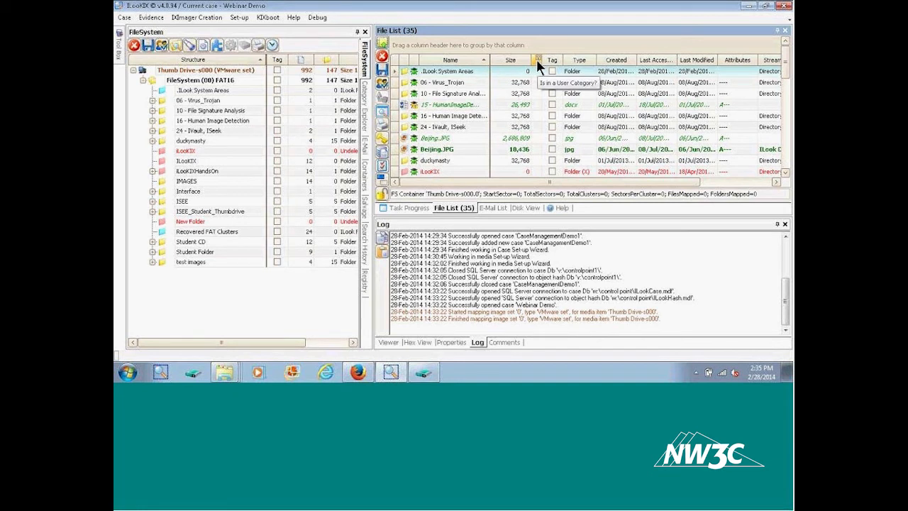
Step: Close the Webinar Demo case in ILooKIX
click(126, 18)
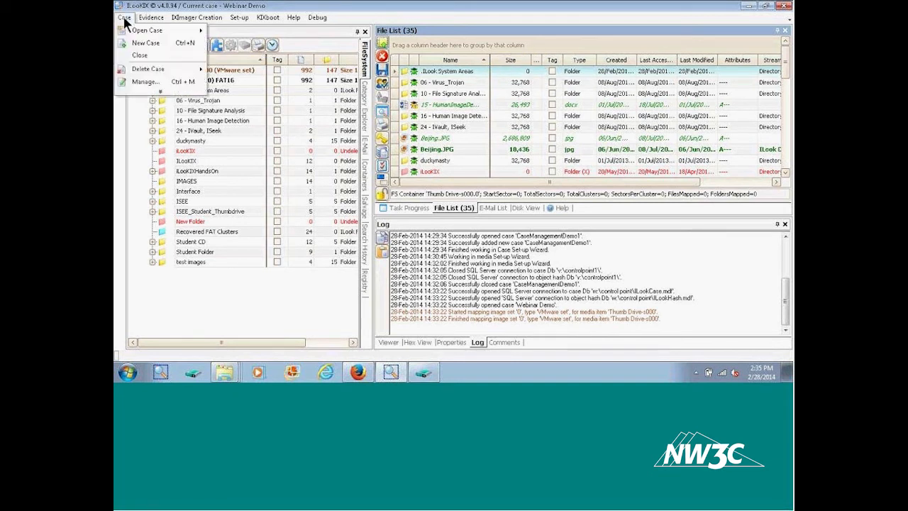
click(144, 54)
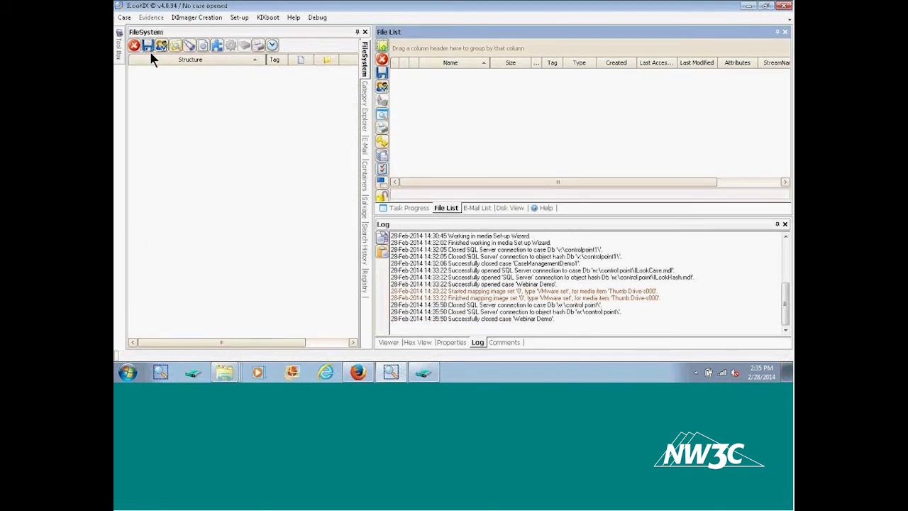
click(123, 19)
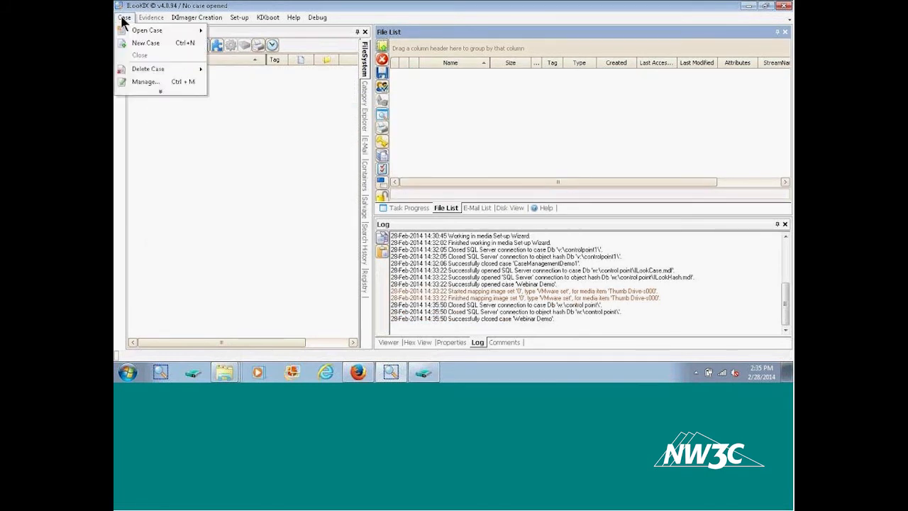
Step: Open Case Management and select the Webinar Demo case for export
click(150, 81)
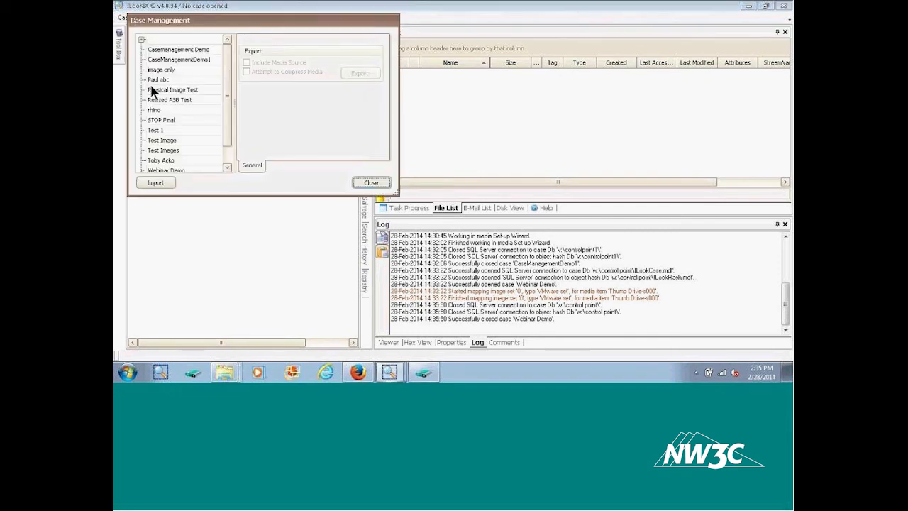
drag(228, 60, 228, 76)
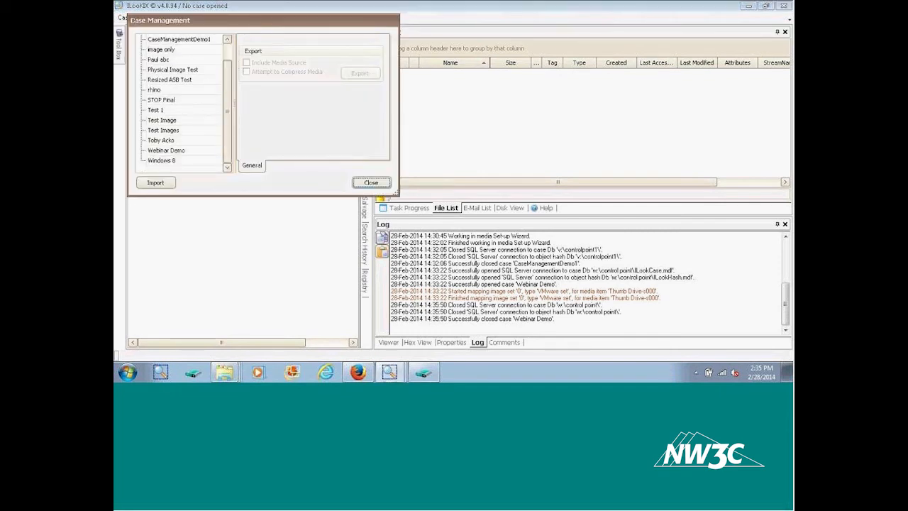
click(170, 150)
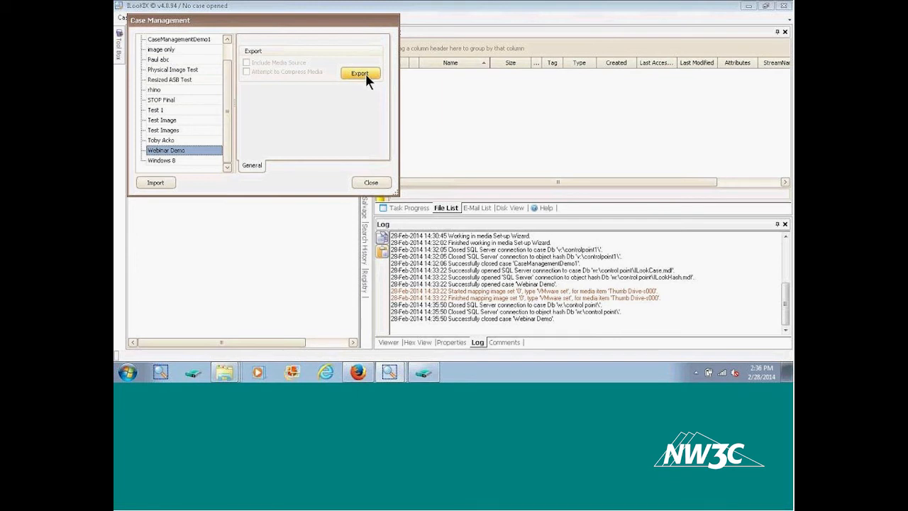
Step: Switch to Windows Explorer, view the contents of the Control Point folder on drive W:, and minimize the window
click(232, 371)
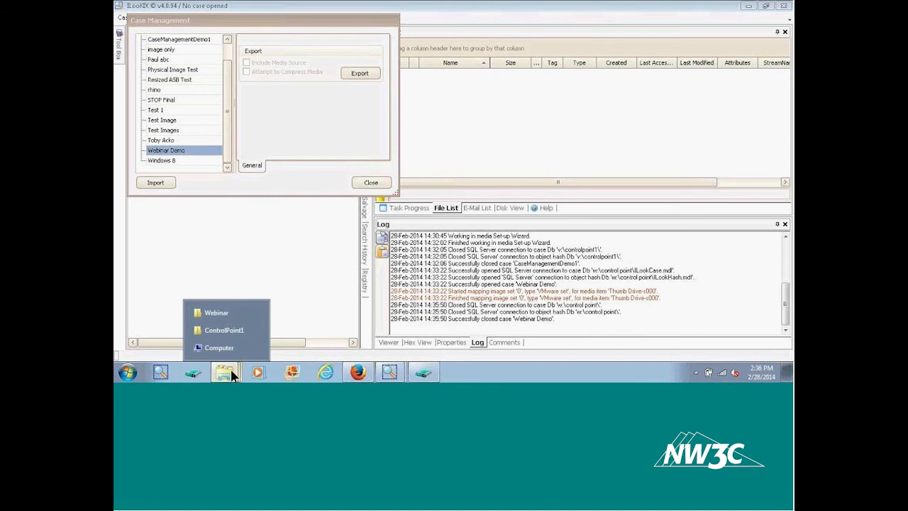
click(222, 349)
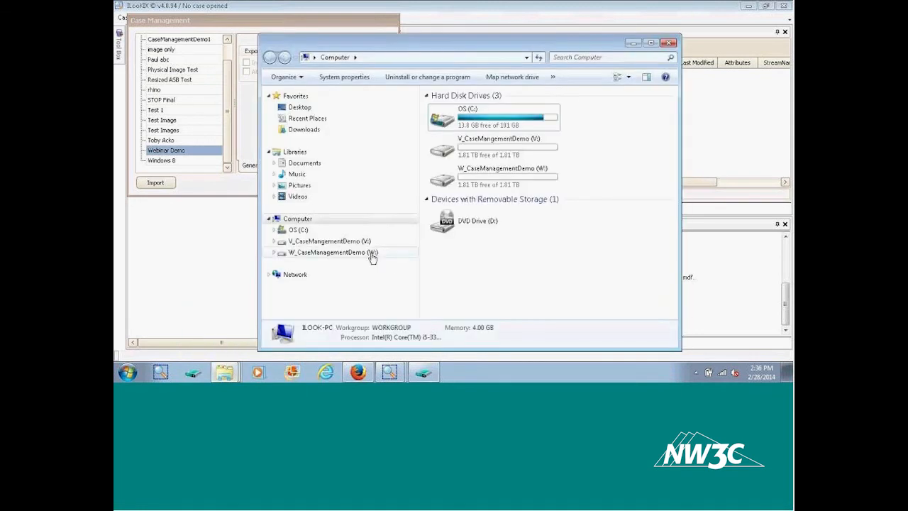
click(369, 253)
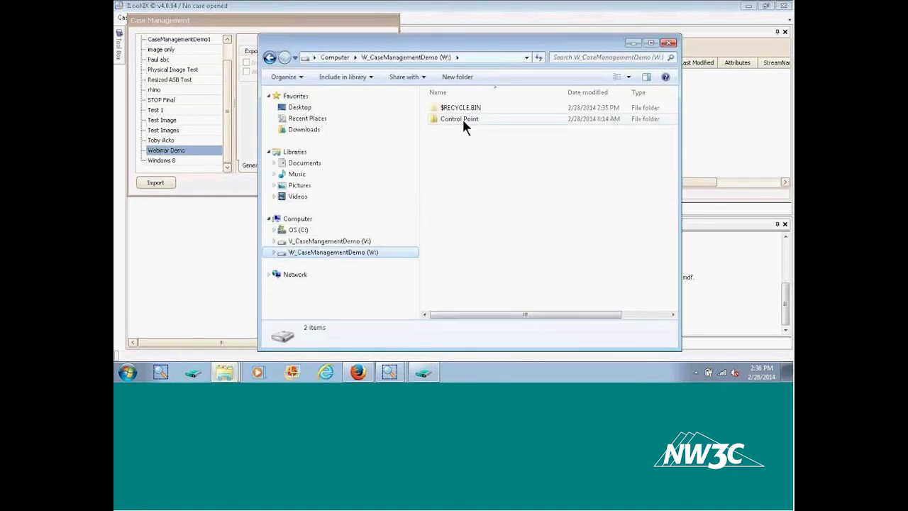
double_click(462, 118)
click(650, 43)
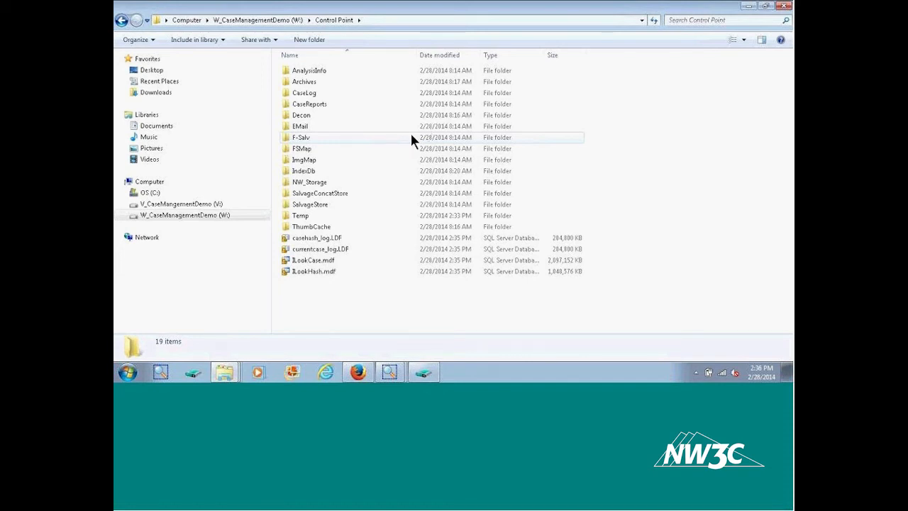
click(749, 7)
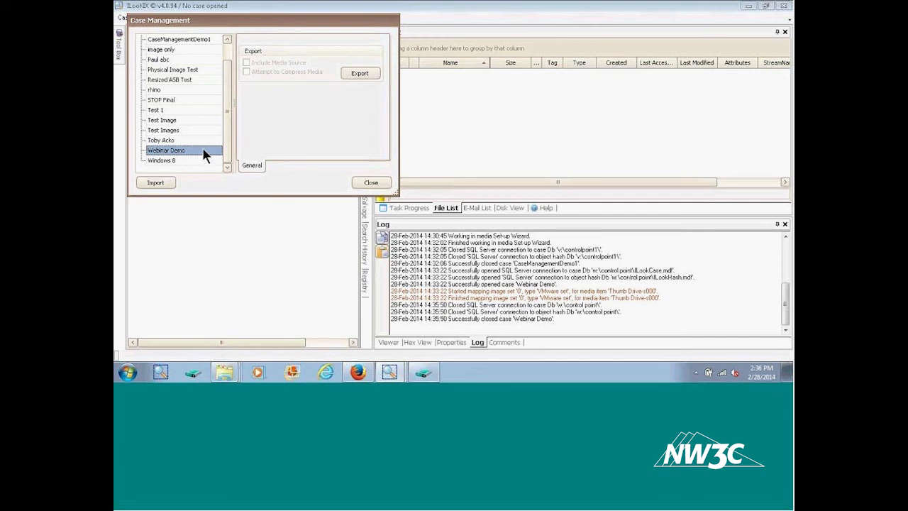
Step: Export the Webinar Demo case as Webinar Demo-2014-02-28.ilookarchive in the Webinar folder without a password, and show the task progress
click(360, 74)
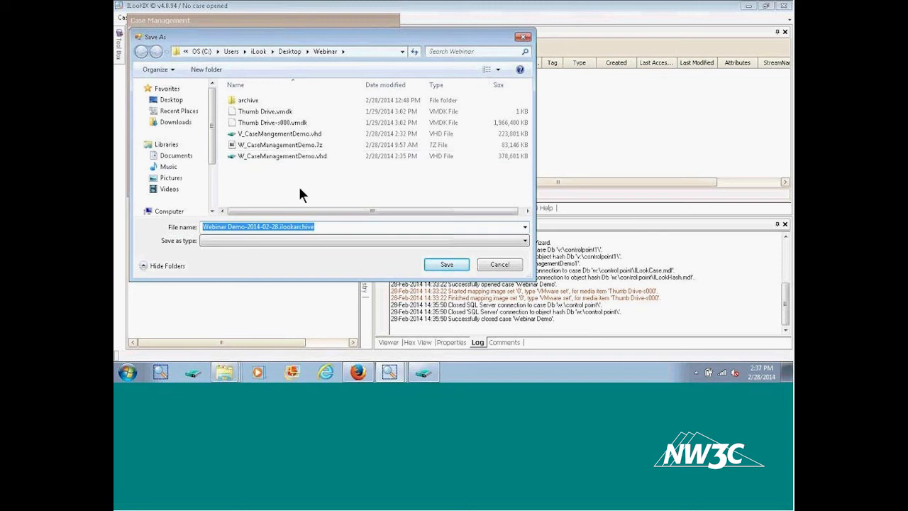
click(447, 264)
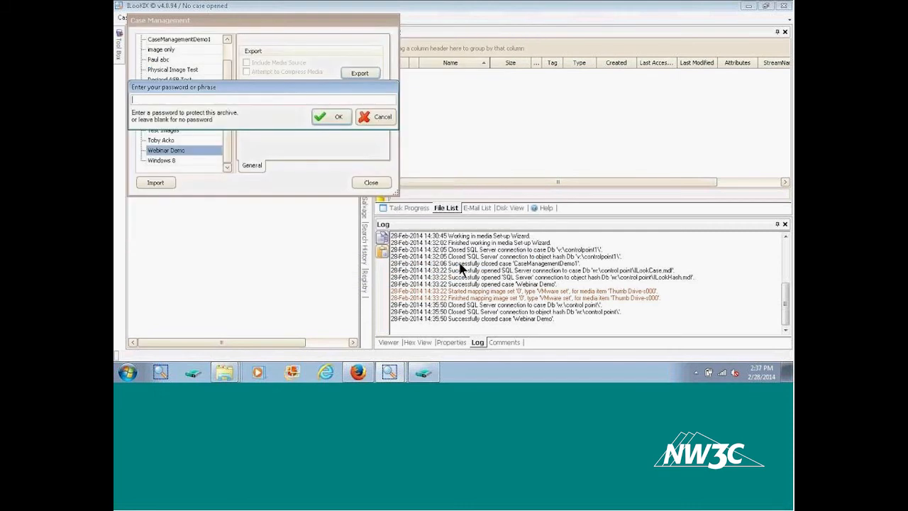
click(346, 119)
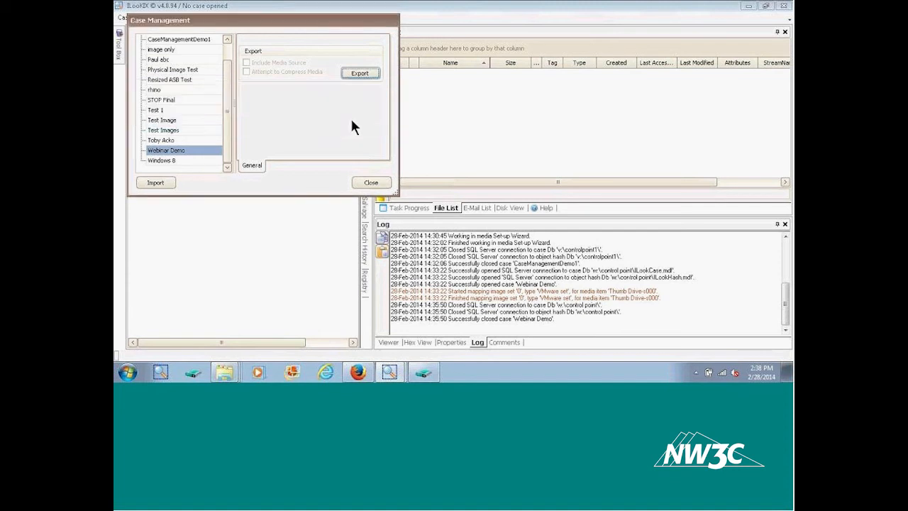
click(376, 183)
click(421, 207)
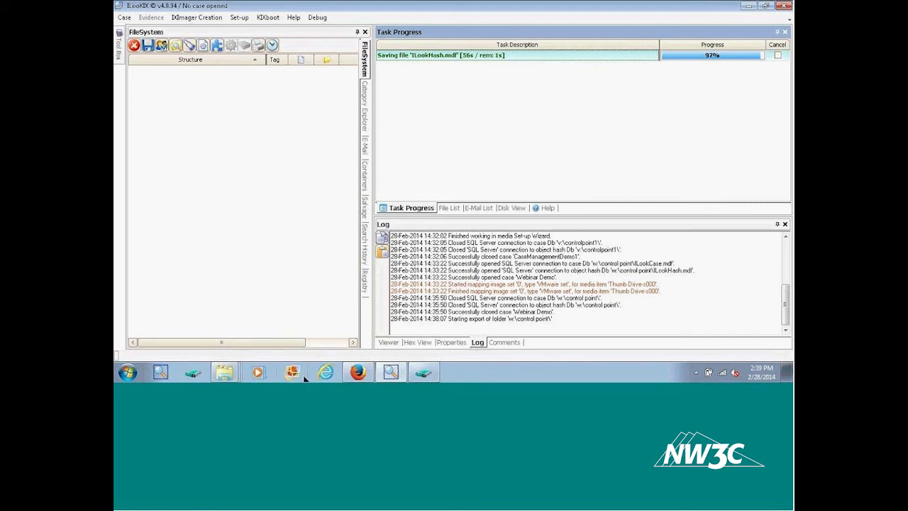
Step: Switch to the Webinar folder in Windows Explorer and compare the sizes of the exported ilookarchive, W_CaseManagementDemo.vhd and W_CaseManagementDemo.7z
click(226, 373)
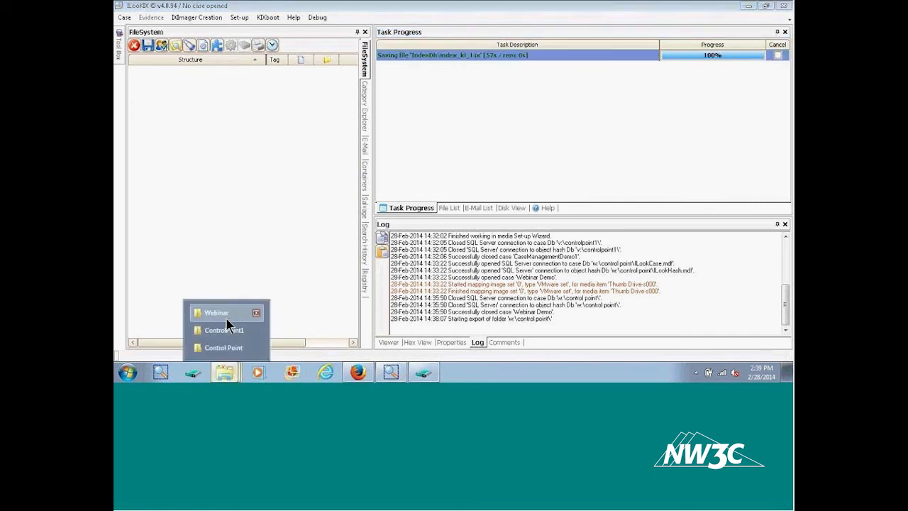
click(226, 314)
click(617, 36)
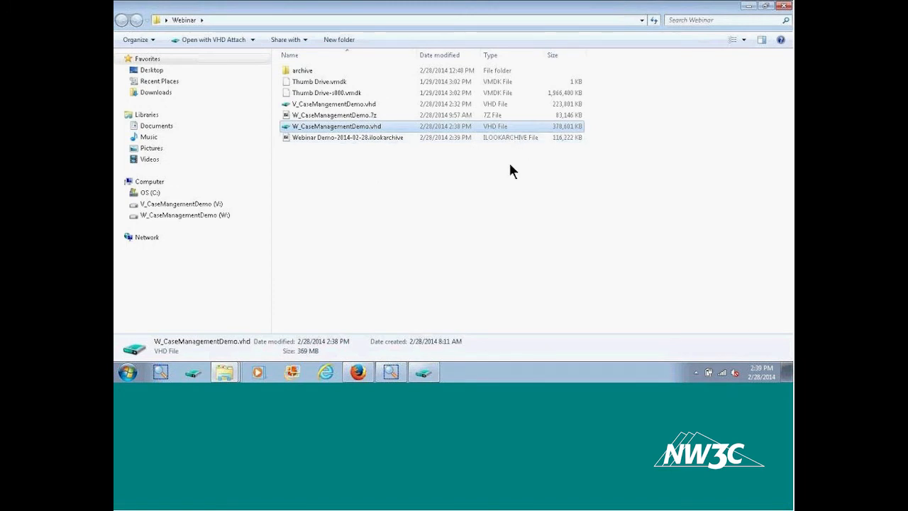
click(360, 139)
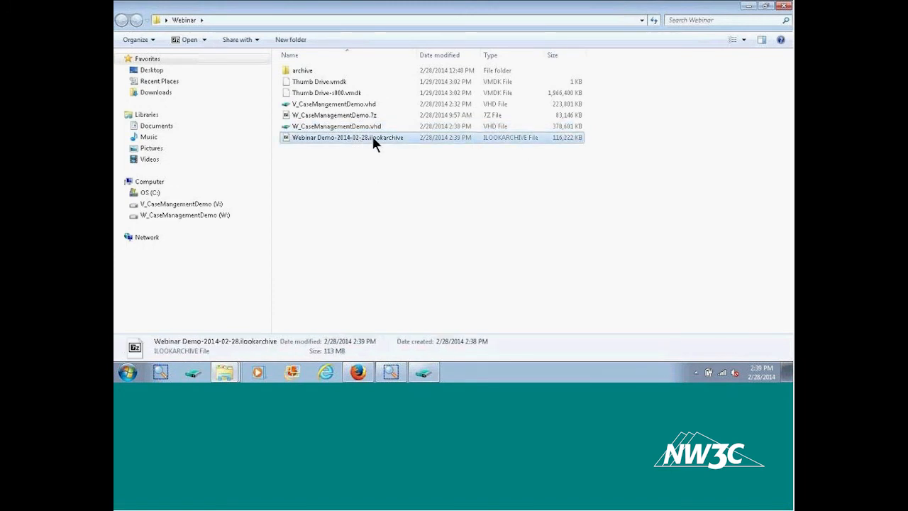
click(577, 142)
click(564, 126)
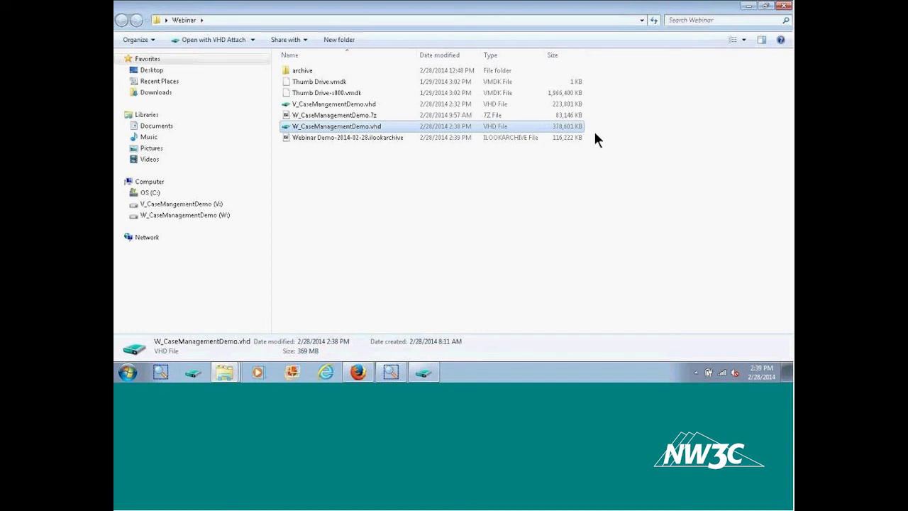
click(545, 114)
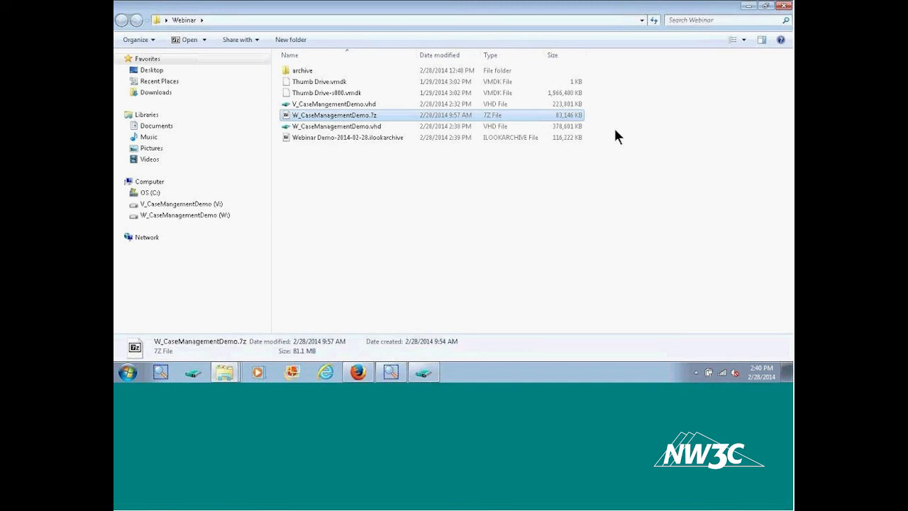
click(573, 126)
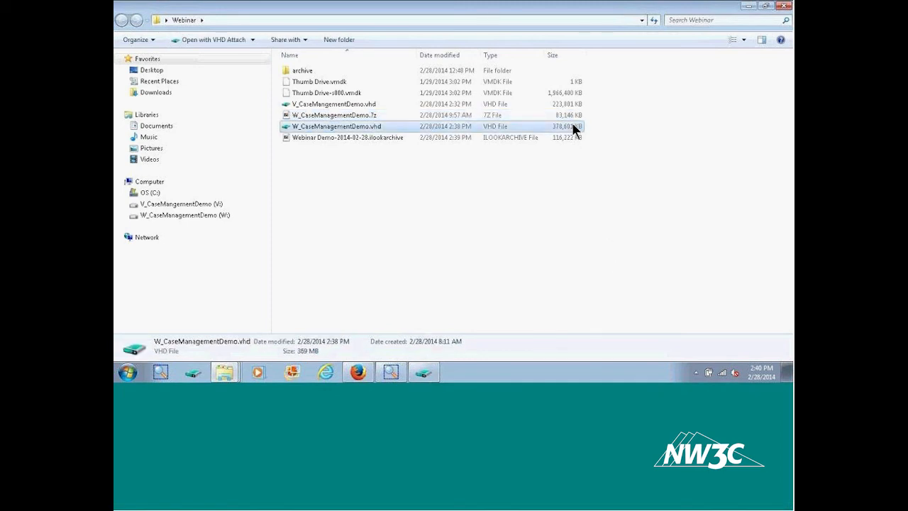
click(569, 117)
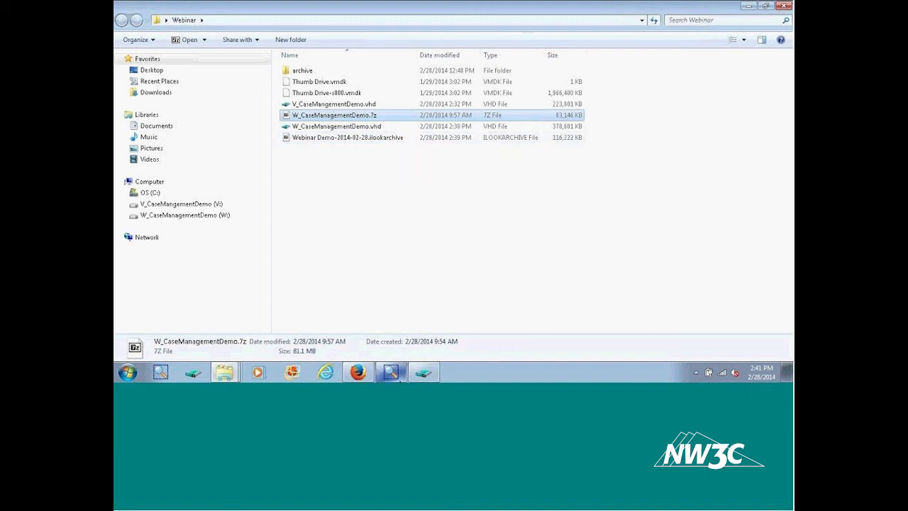
Step: Switch back to ILooKIX and delete the Webinar Demo case, confirming with "I Understand"
mouse_move(399, 379)
click(392, 372)
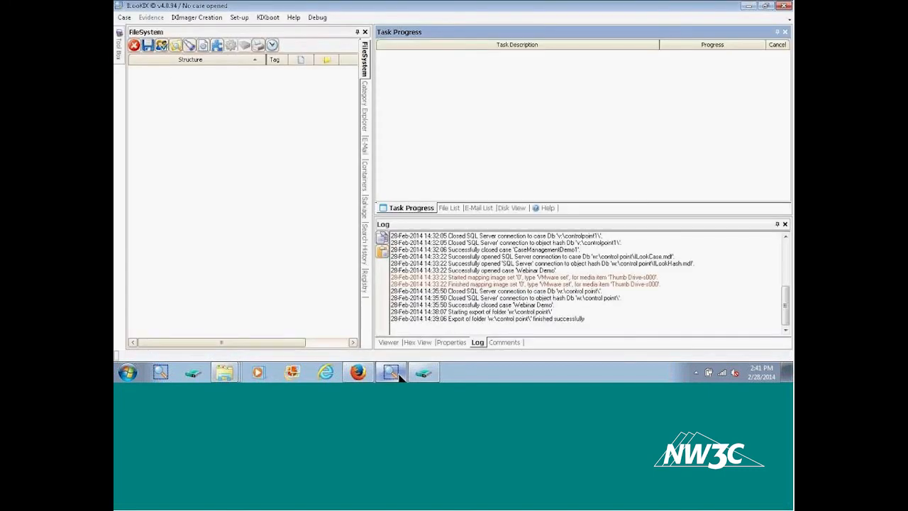
click(127, 18)
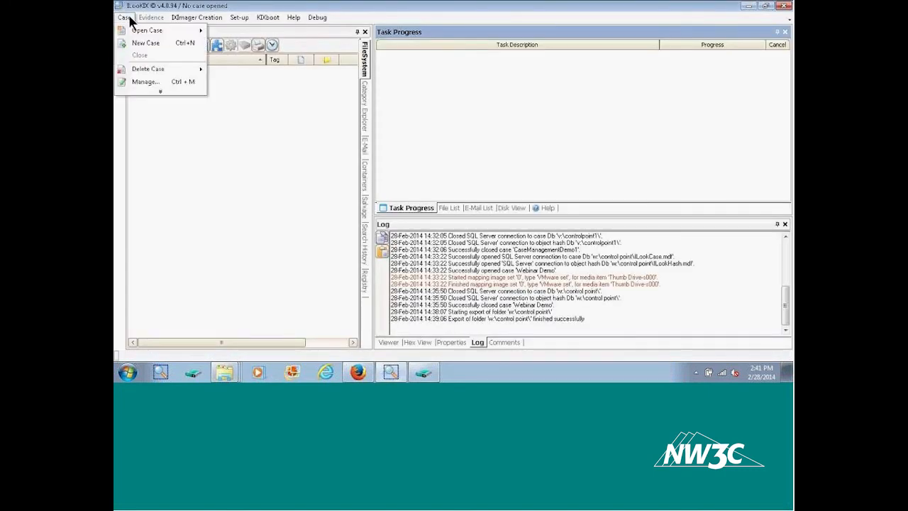
mouse_move(142, 64)
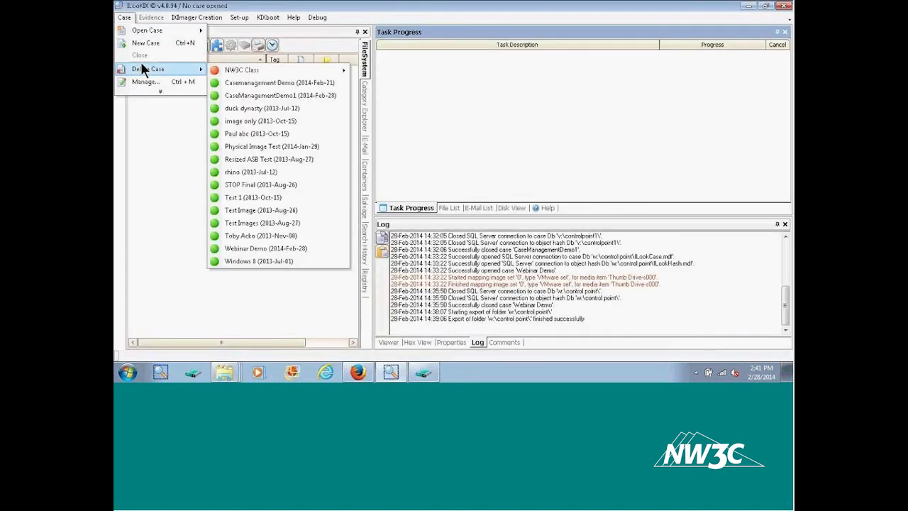
click(245, 250)
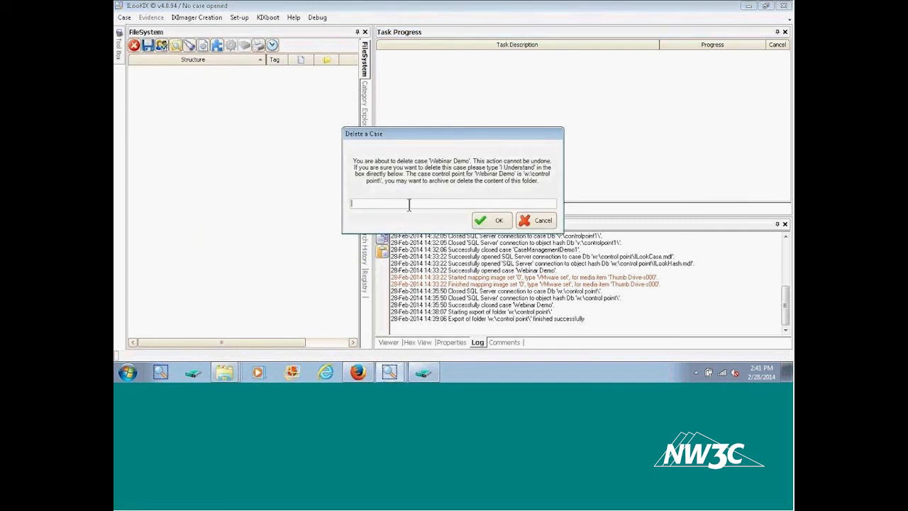
text(I Understand)
key(Return)
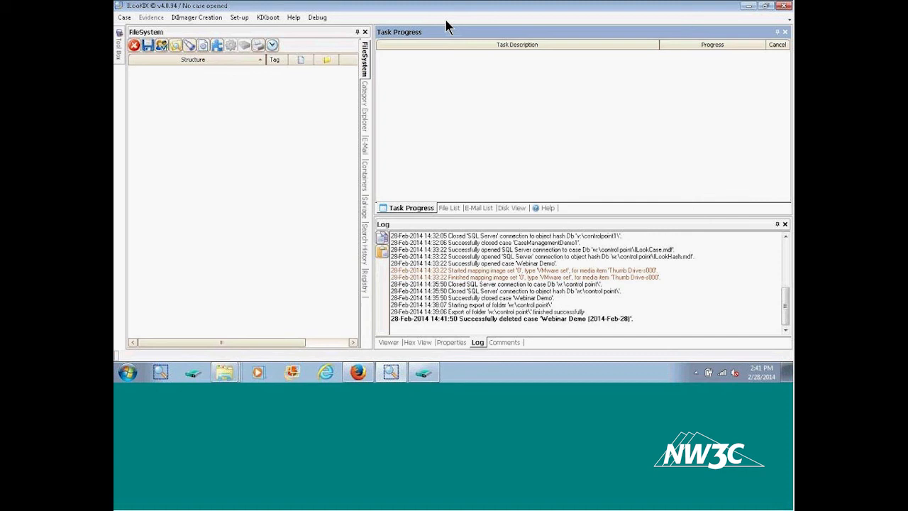
Step: Close the ILooKIX session and restart the program
click(784, 6)
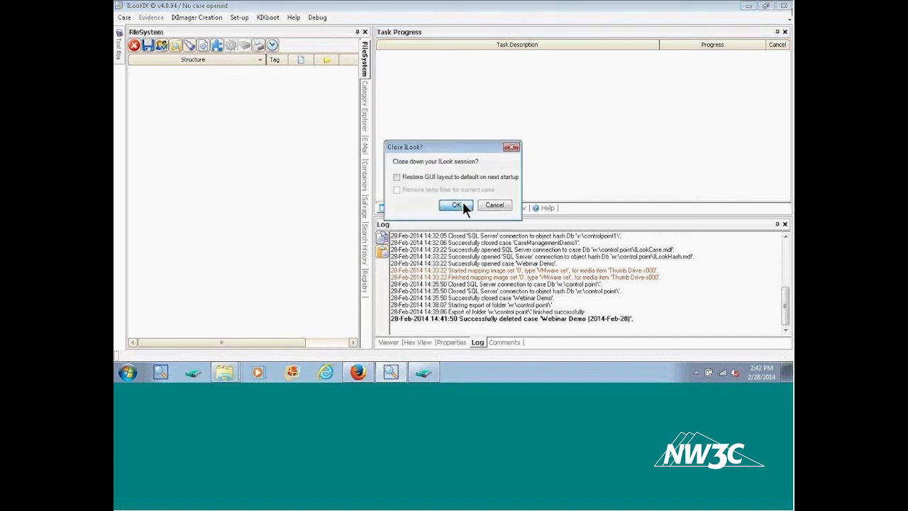
click(462, 202)
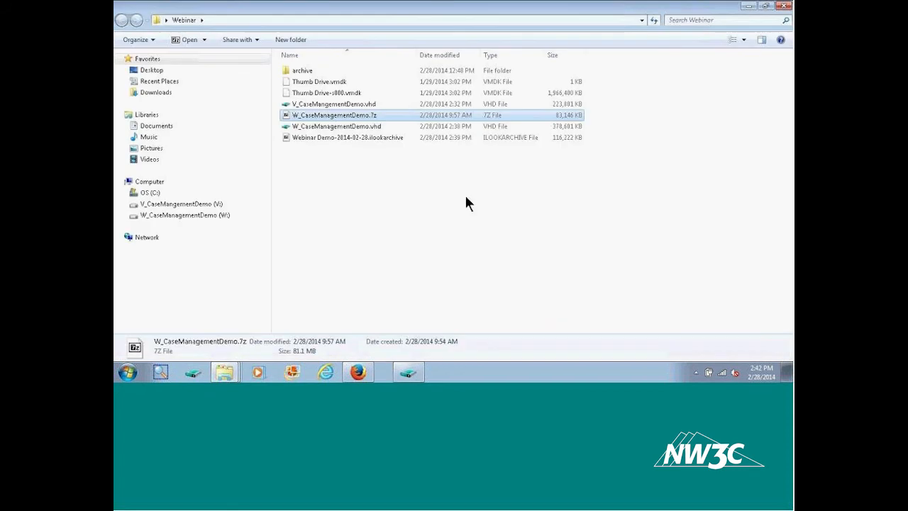
click(174, 374)
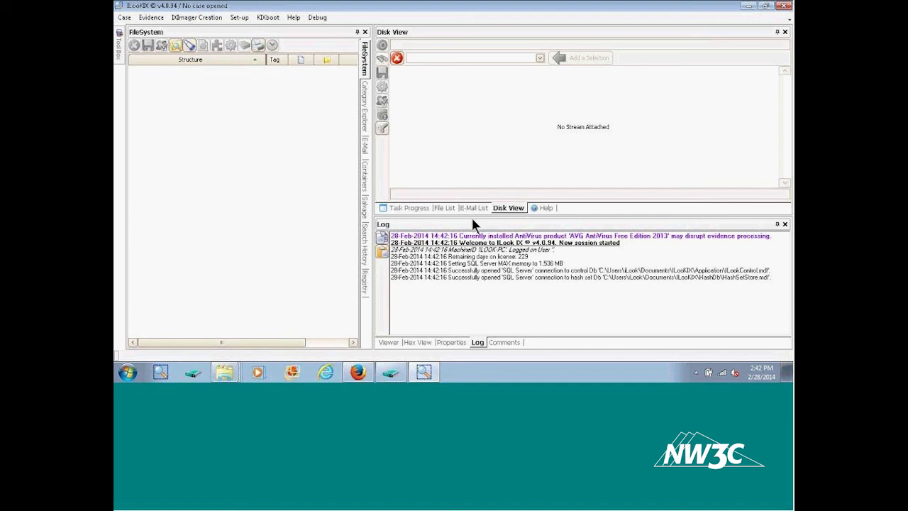
Step: Check the list of cases available to open, and look through the case list in Case Management for Webinar Demo
click(124, 17)
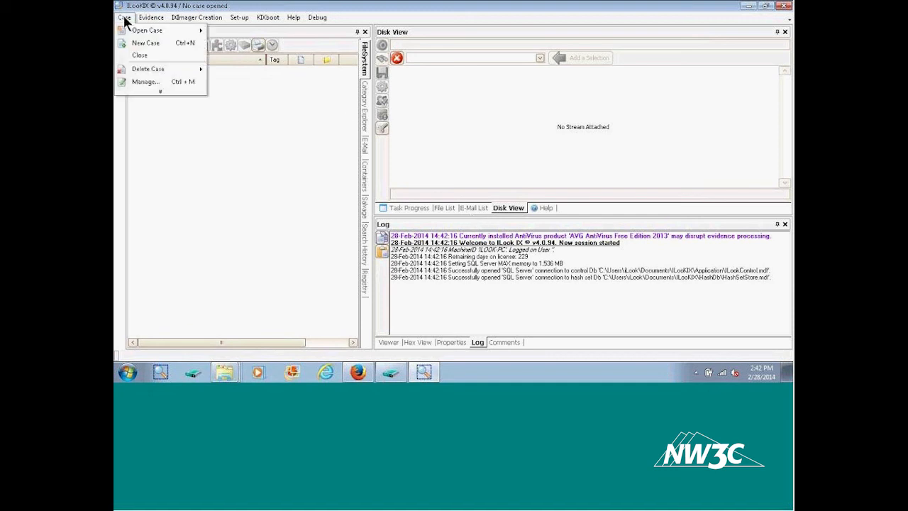
mouse_move(135, 31)
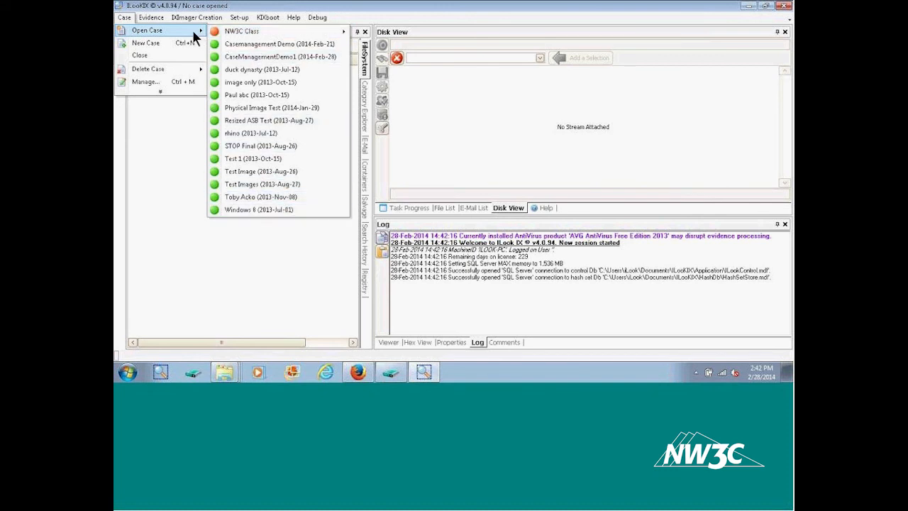
click(164, 82)
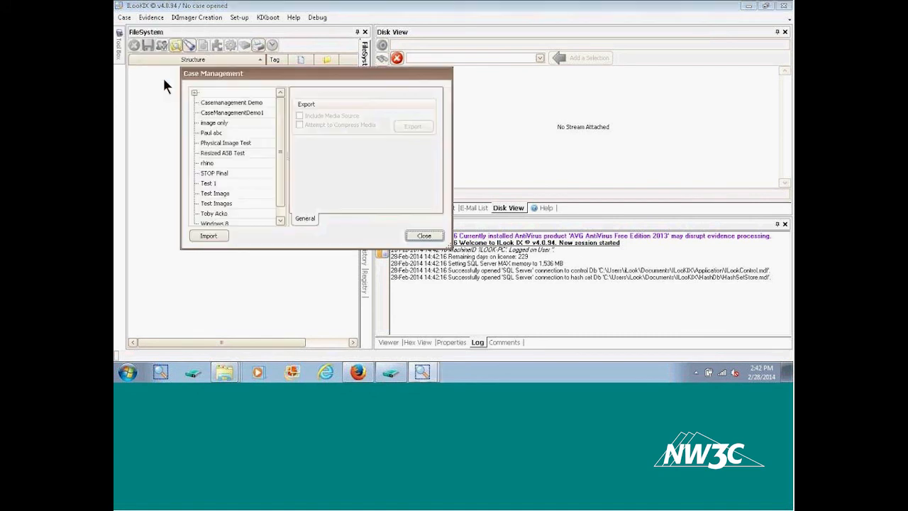
drag(284, 138, 280, 161)
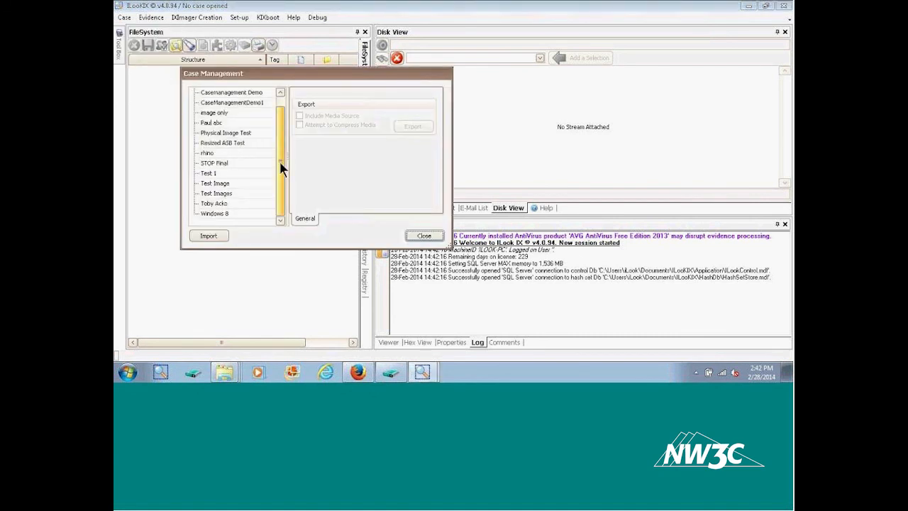
Step: Choose Webinar Demo-2014-02-28.ilookarchive from the Webinar folder as the case archive for import
click(205, 234)
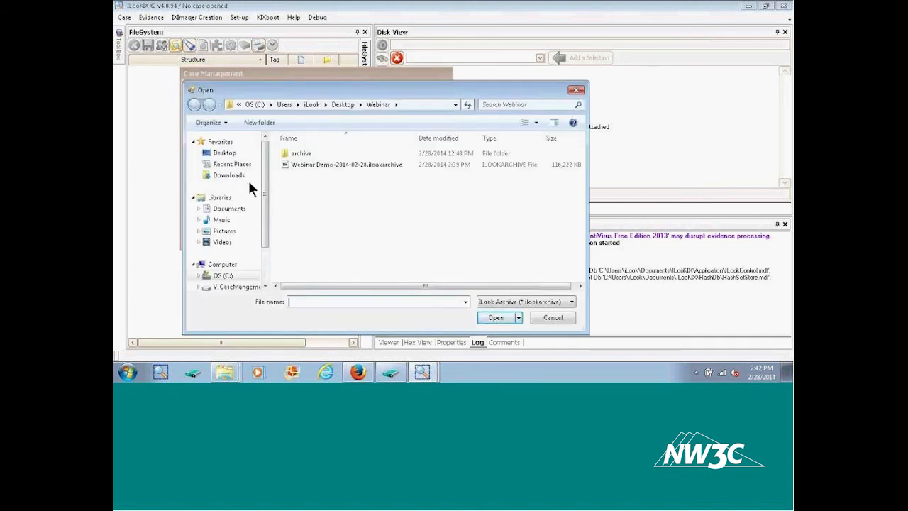
click(338, 164)
click(496, 317)
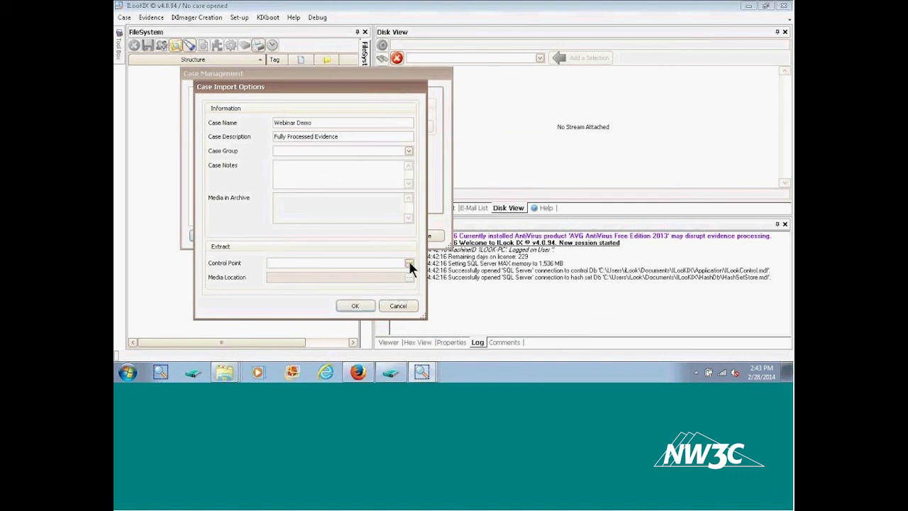
Step: Import the case into a new desktop folder named ImportedWEbinarDEmo as its control point, and close Case Management
click(409, 262)
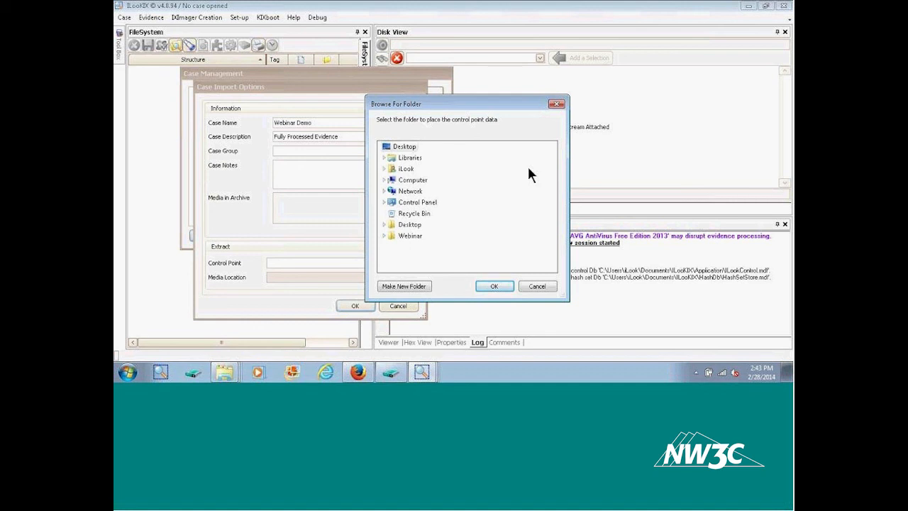
click(418, 285)
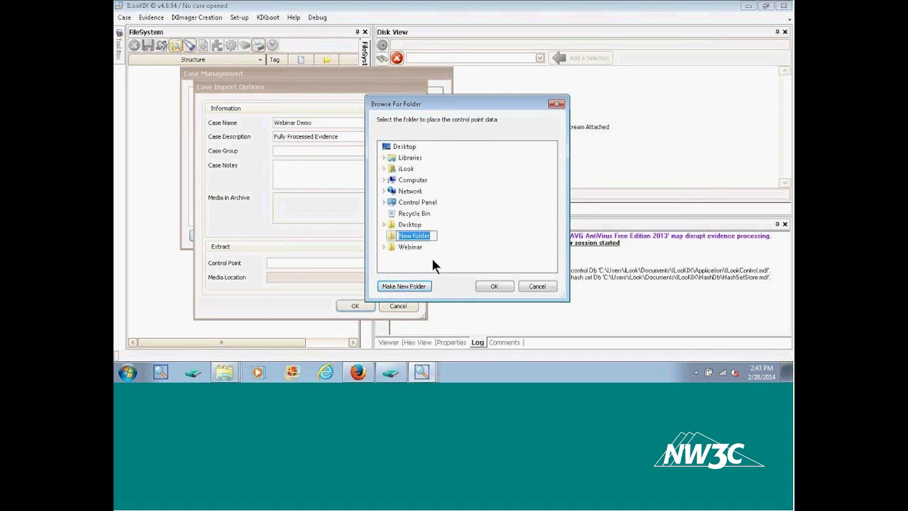
text(ImportedWEbinarDEmo)
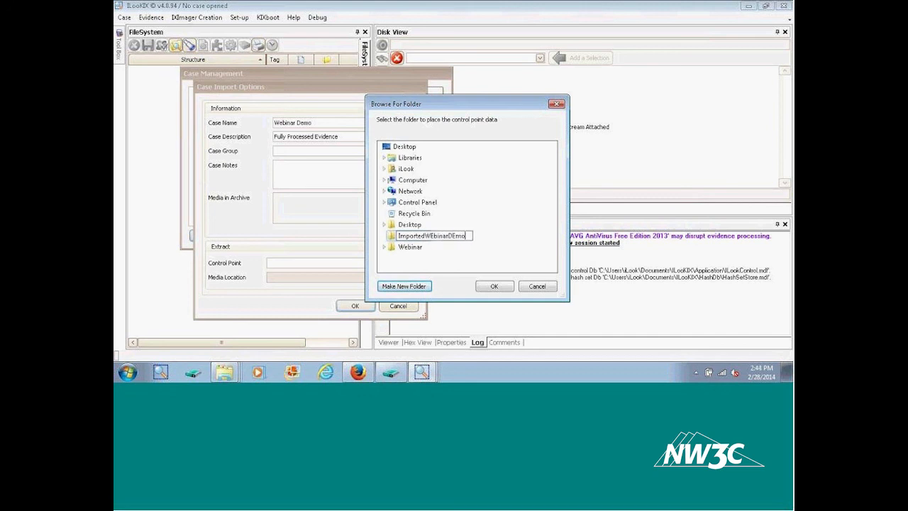
key(Return)
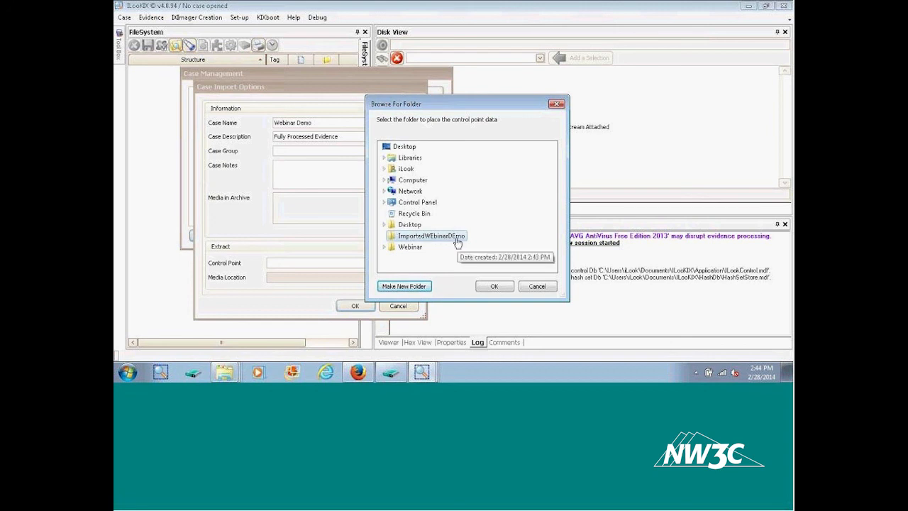
click(491, 285)
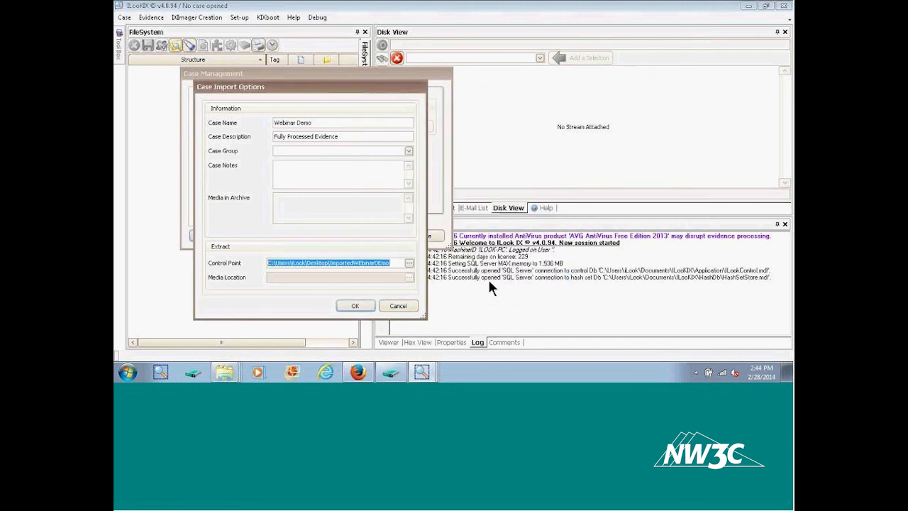
click(356, 306)
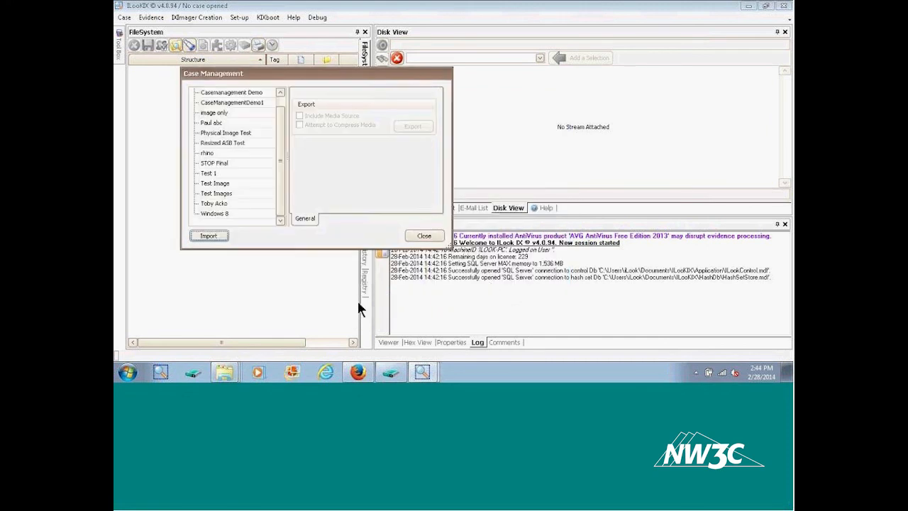
click(424, 236)
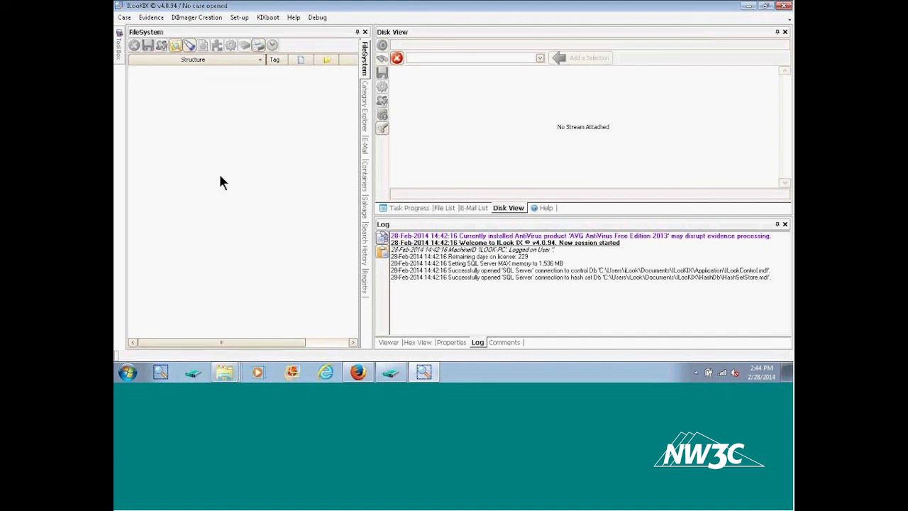
Step: Show the Task Progress view to monitor the archive import
click(149, 19)
click(146, 19)
click(418, 209)
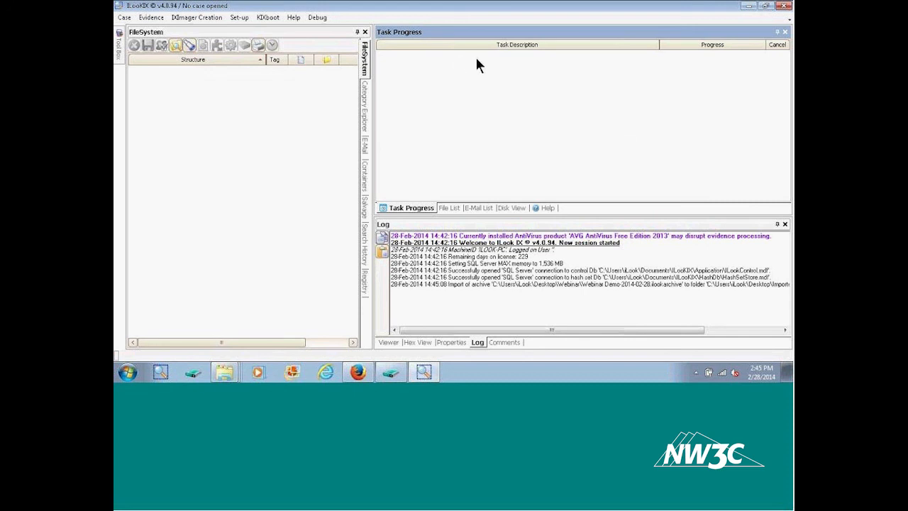
Step: Open the imported Webinar Demo case
click(125, 20)
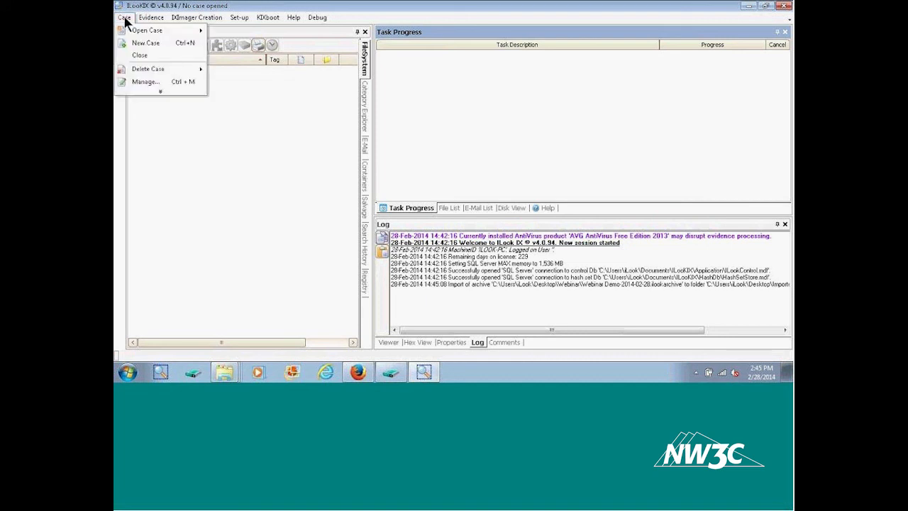
mouse_move(145, 31)
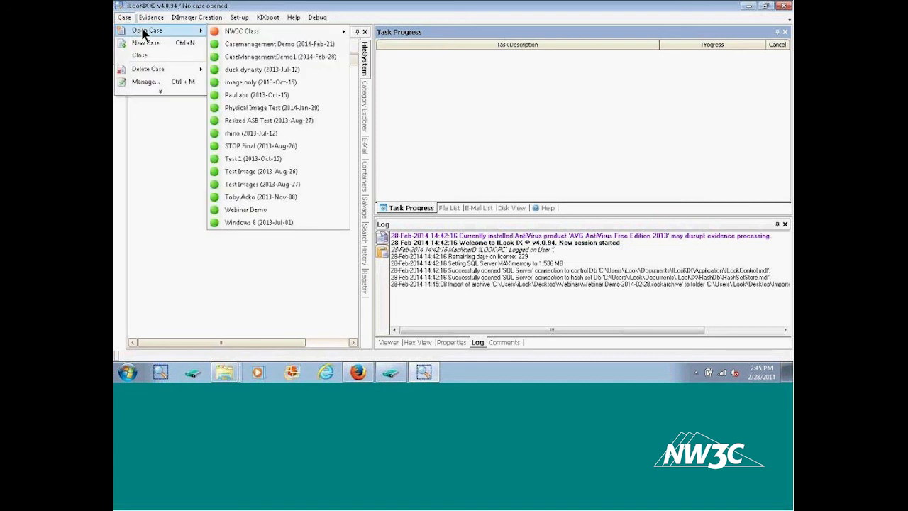
click(296, 212)
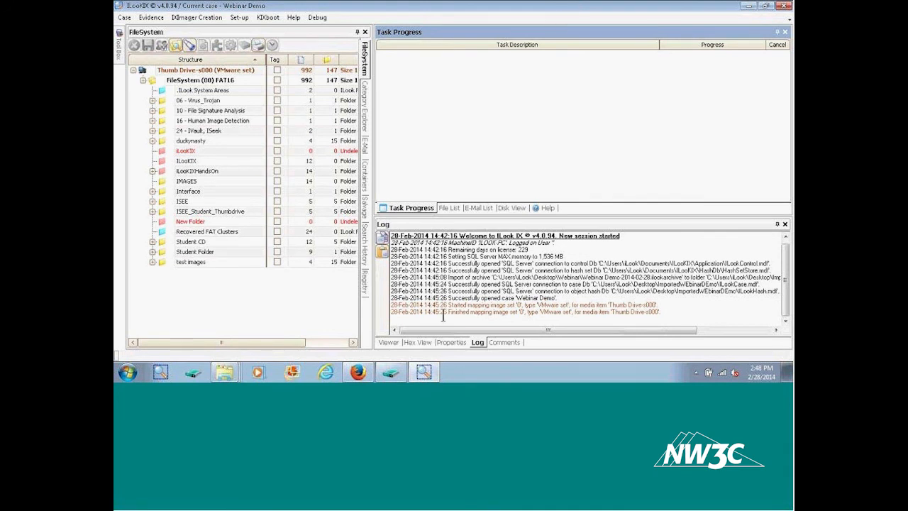
Step: Switch to the Webinar folder in Windows Explorer to review the archive and virtual disk files
click(220, 376)
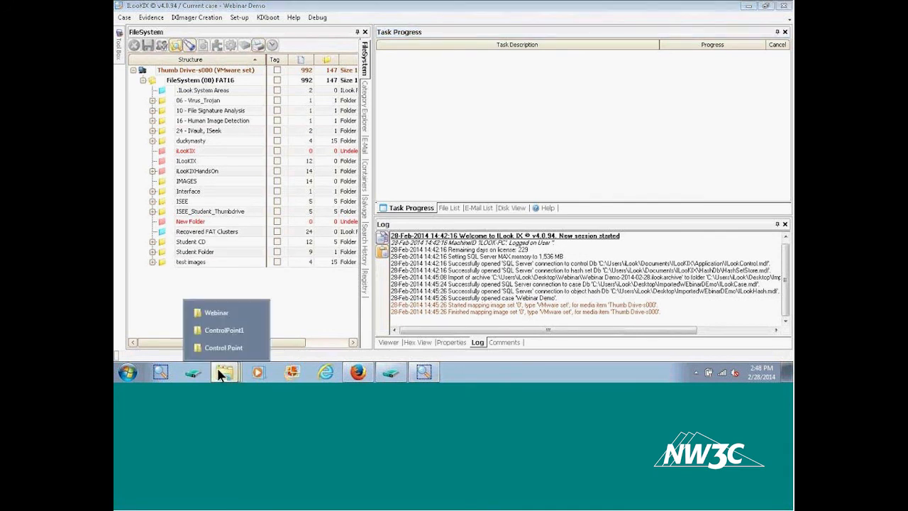
click(213, 311)
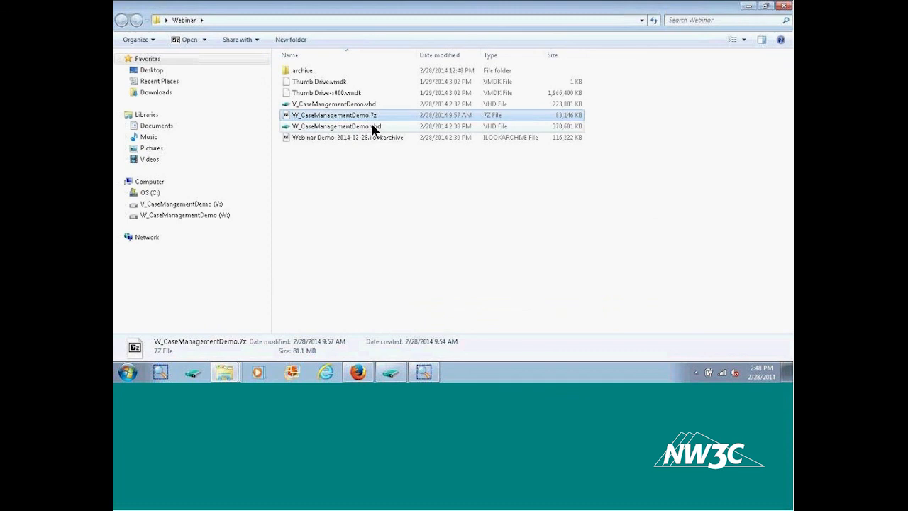